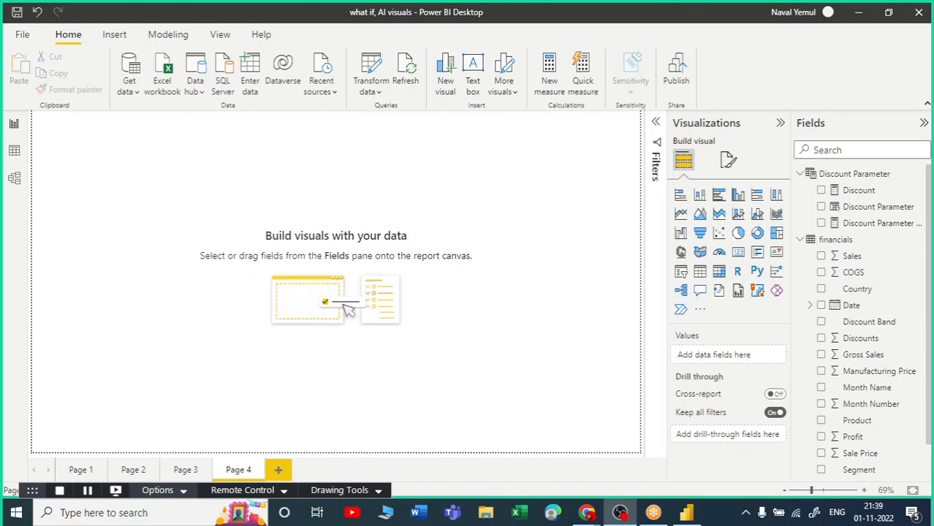
# Step: Insert a line chart on Page 4 showing Sales by Date from the financials table
pyautogui.click(680, 214)
pyautogui.moveTo(169, 245); pyautogui.dragTo(252, 359)
pyautogui.moveTo(247, 298); pyautogui.dragTo(315, 320)
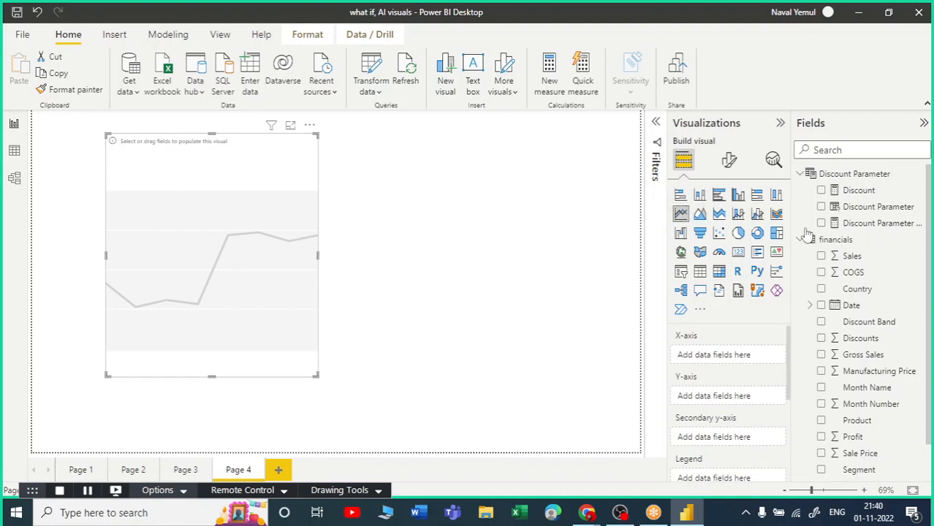
pyautogui.click(820, 306)
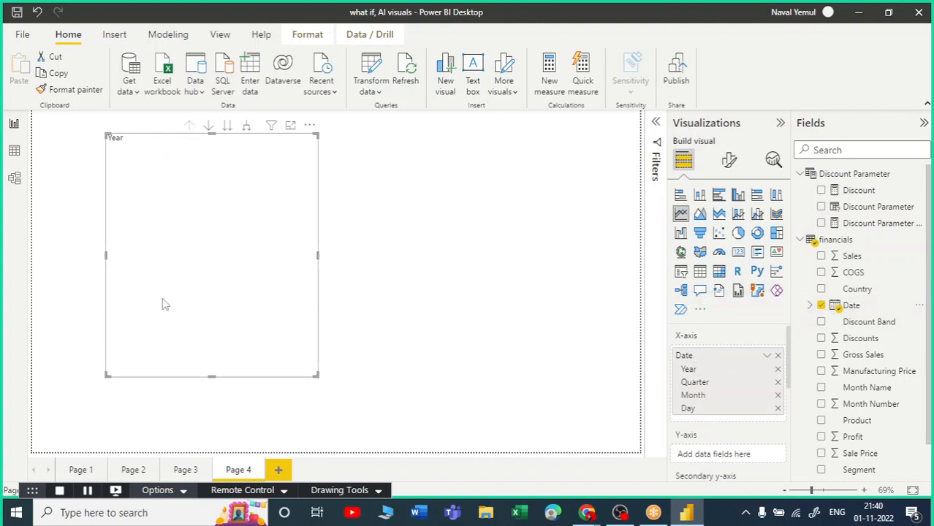
pyautogui.click(822, 256)
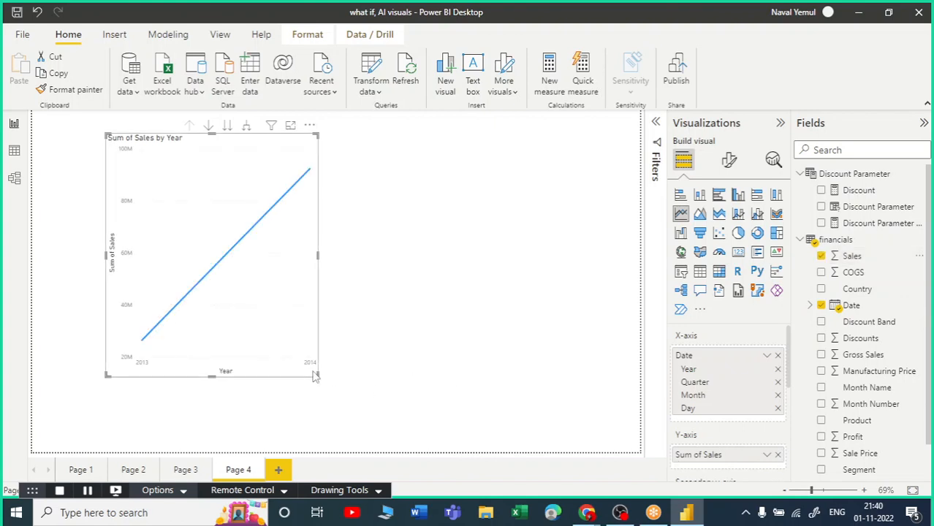
# Step: Enlarge the sales line chart to fill most of the page and move it against the page's upper-left corner
pyautogui.moveTo(316, 376); pyautogui.dragTo(597, 404)
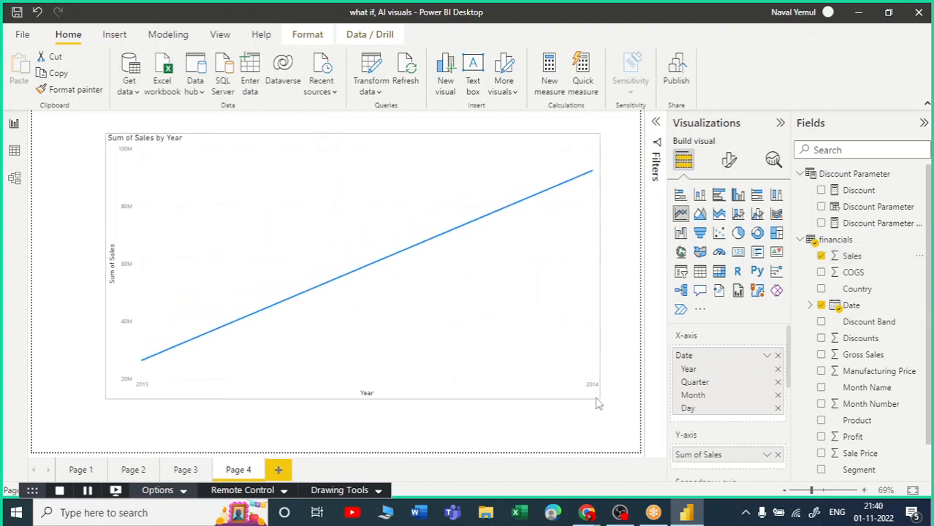
pyautogui.moveTo(463, 315); pyautogui.dragTo(384, 304)
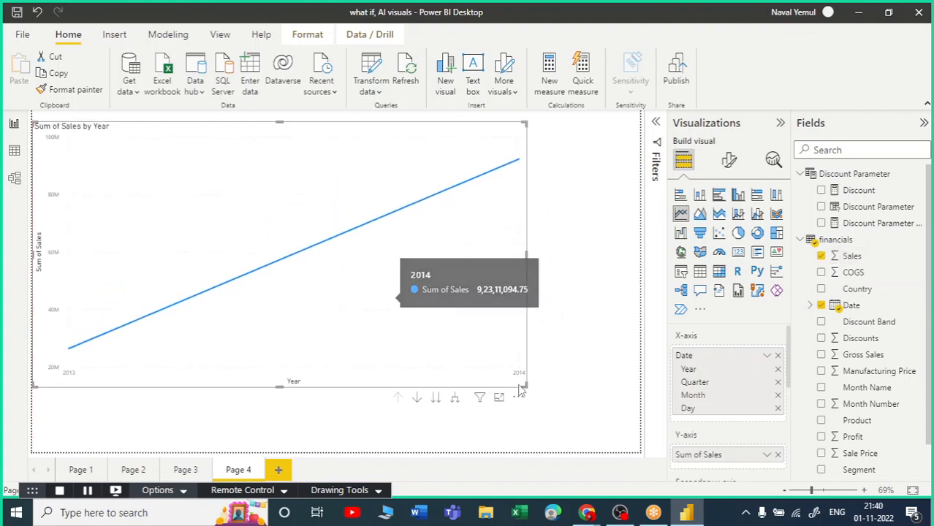
pyautogui.moveTo(520, 390); pyautogui.dragTo(536, 398)
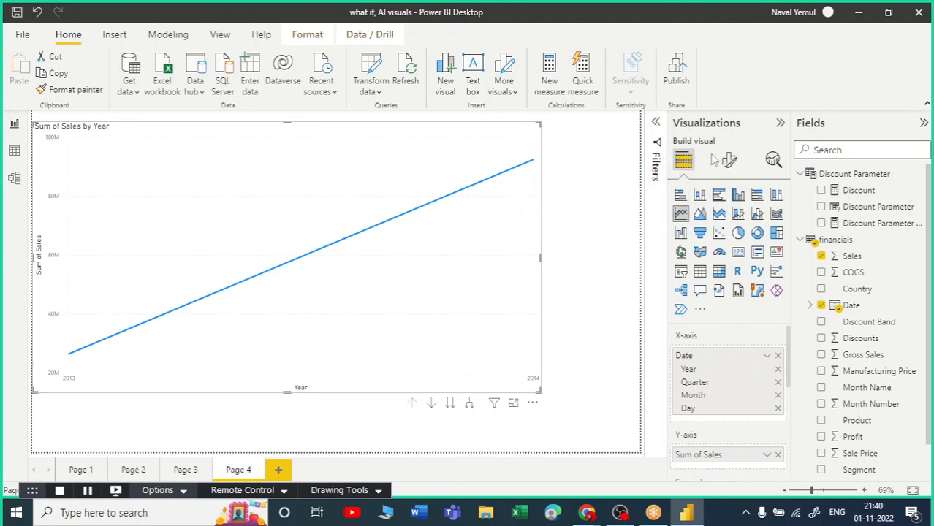
# Step: Compare the analytics options offered for the line chart and for a clustered column version, and restore the line chart
pyautogui.click(773, 160)
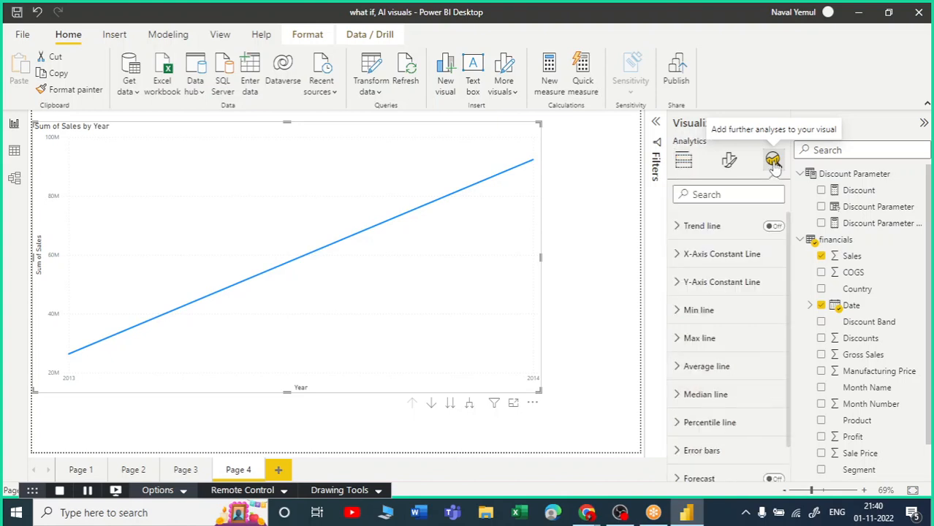
pyautogui.scroll(-2, 724, 241)
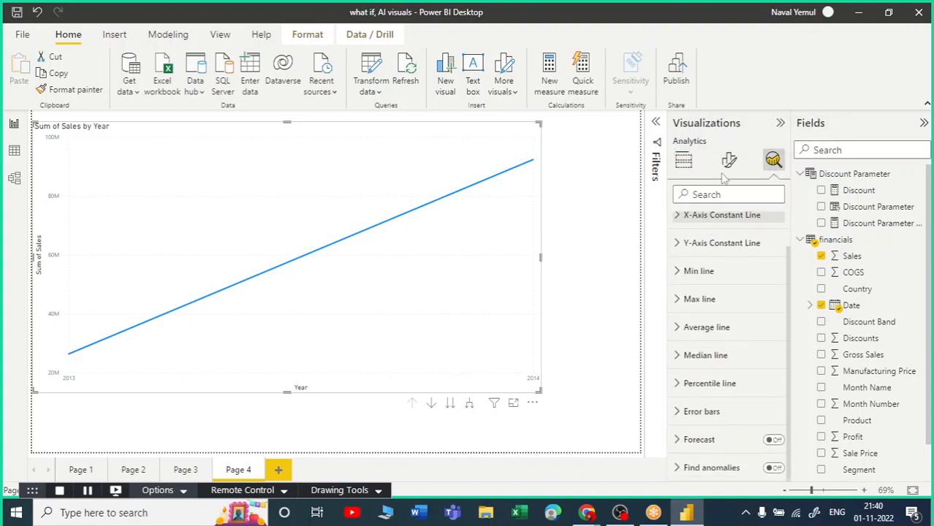
pyautogui.scroll(1, 724, 327)
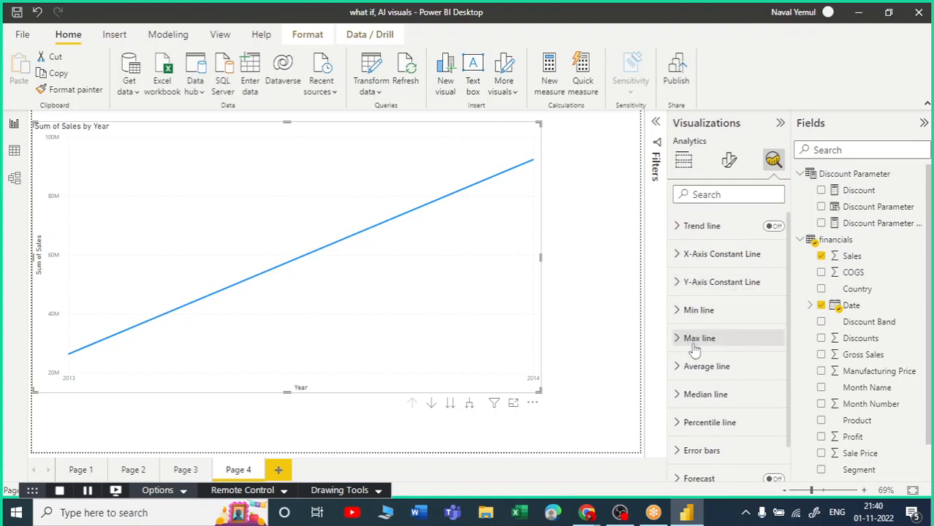
pyautogui.scroll(-1, 694, 351)
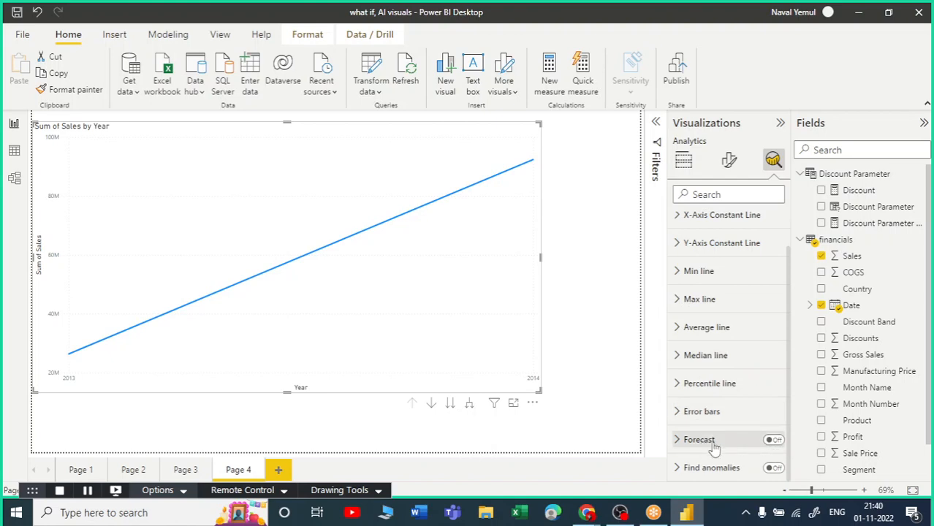
pyautogui.click(684, 162)
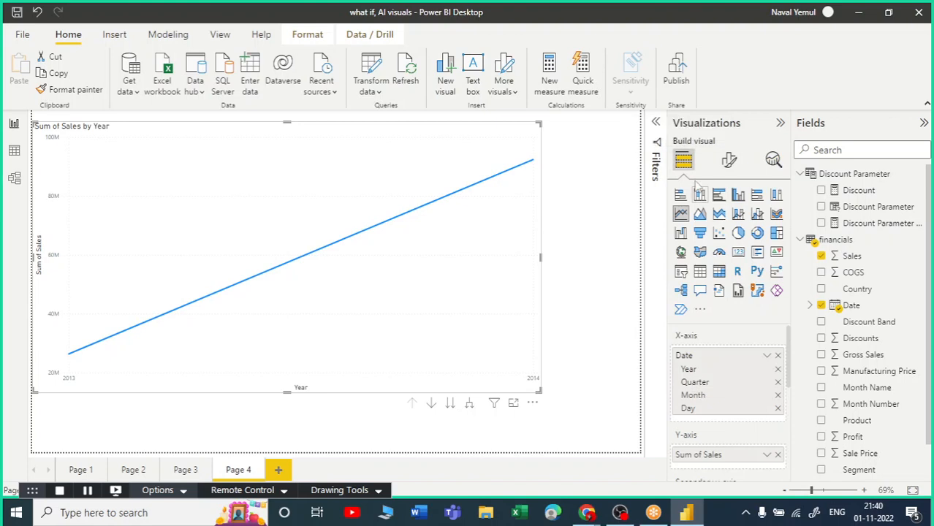
pyautogui.click(738, 195)
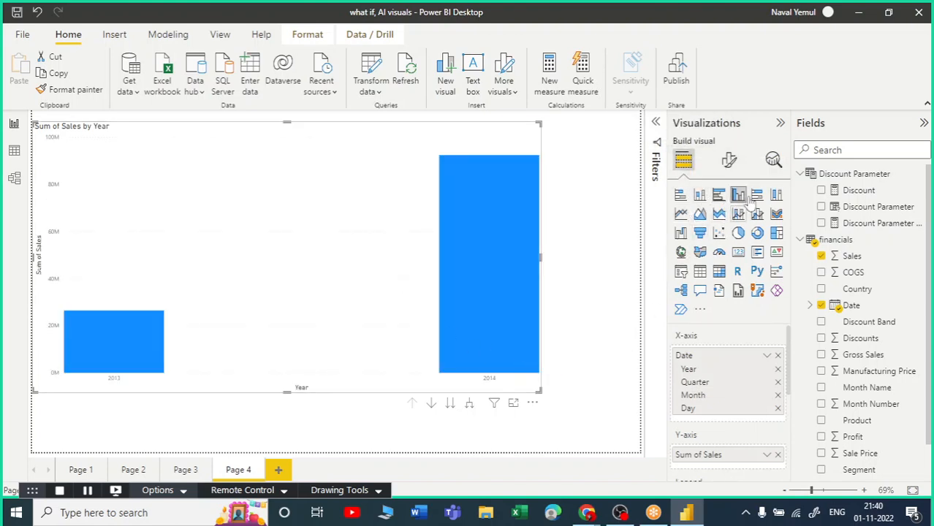
pyautogui.click(773, 163)
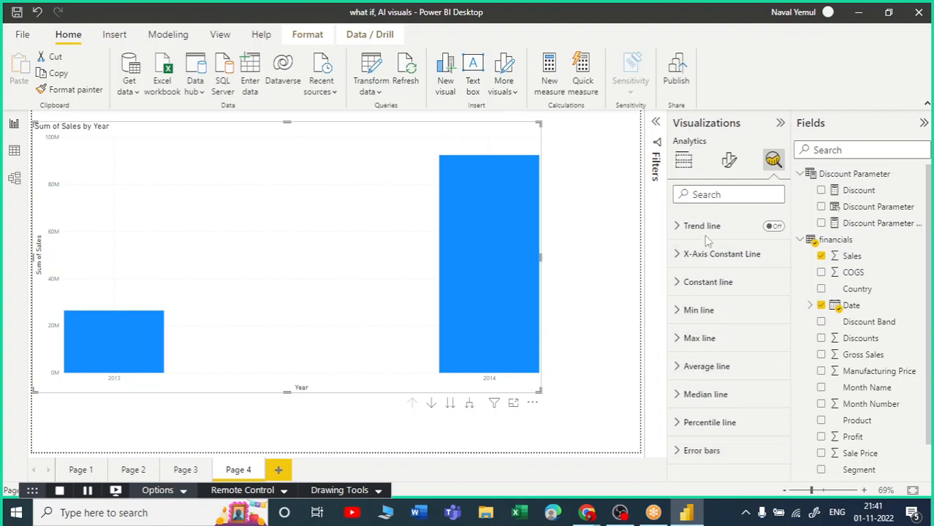
pyautogui.click(684, 162)
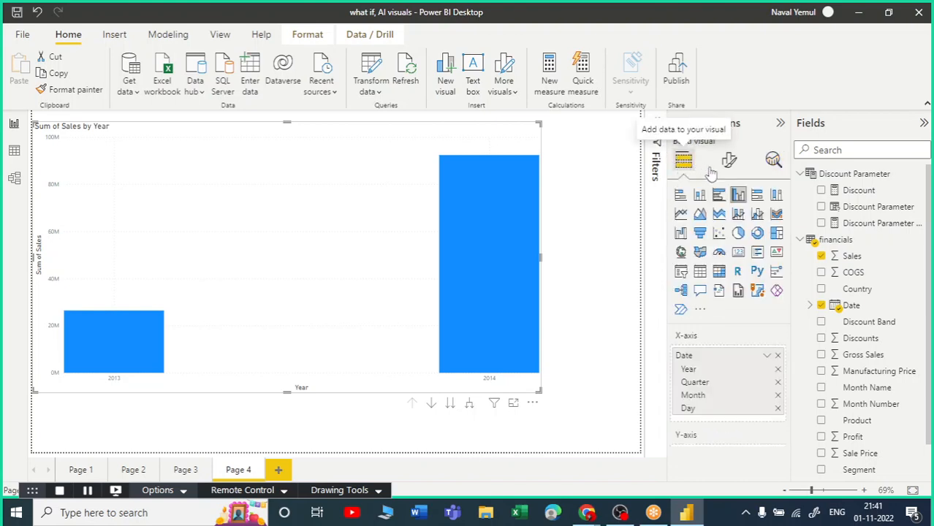
pyautogui.click(680, 214)
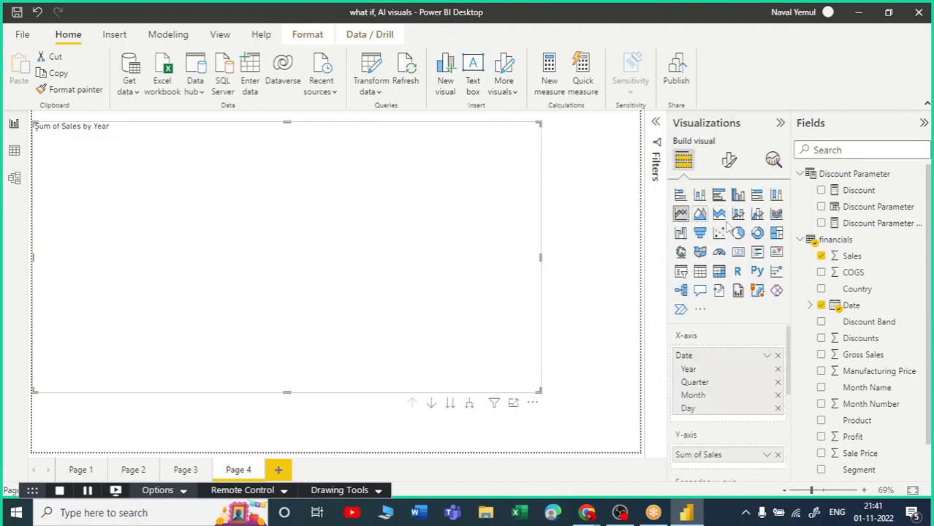
# Step: Open the line chart's analytics options and take its date axis down the hierarchy to month level
pyautogui.click(773, 162)
pyautogui.scroll(-2, 760, 329)
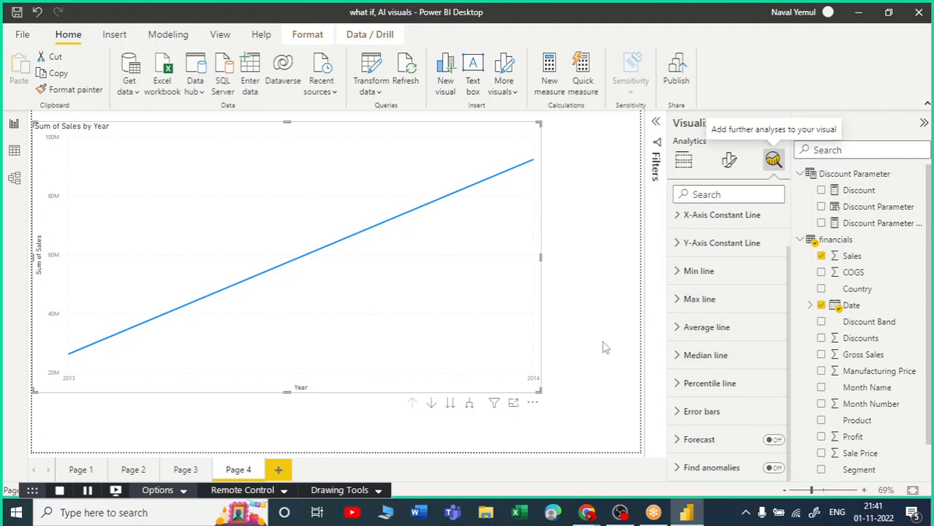
pyautogui.click(451, 408)
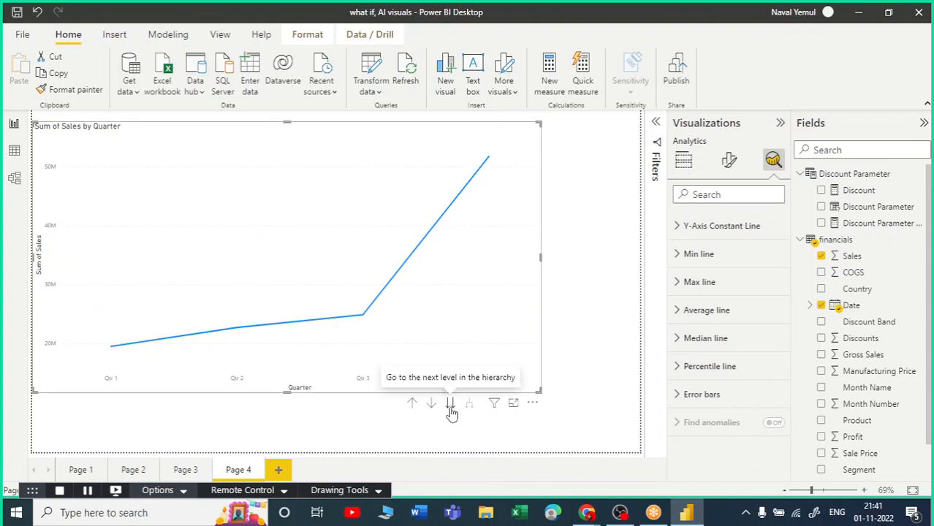
pyautogui.click(450, 408)
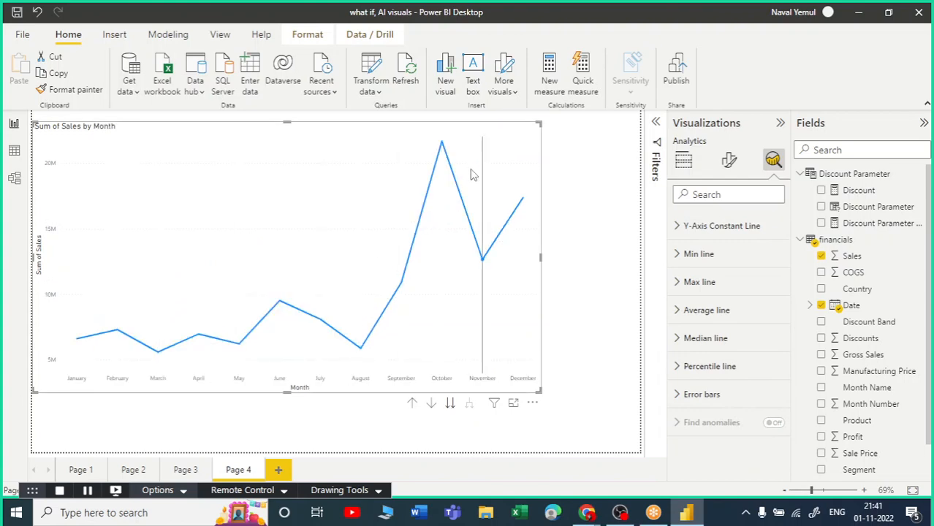
# Step: Add a min line and a max line to the monthly sales chart
pyautogui.click(678, 257)
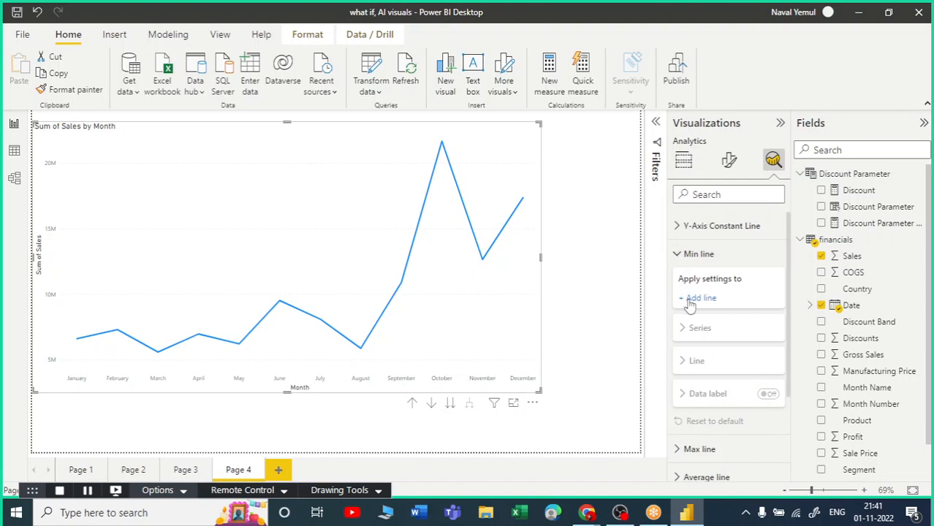
pyautogui.click(698, 298)
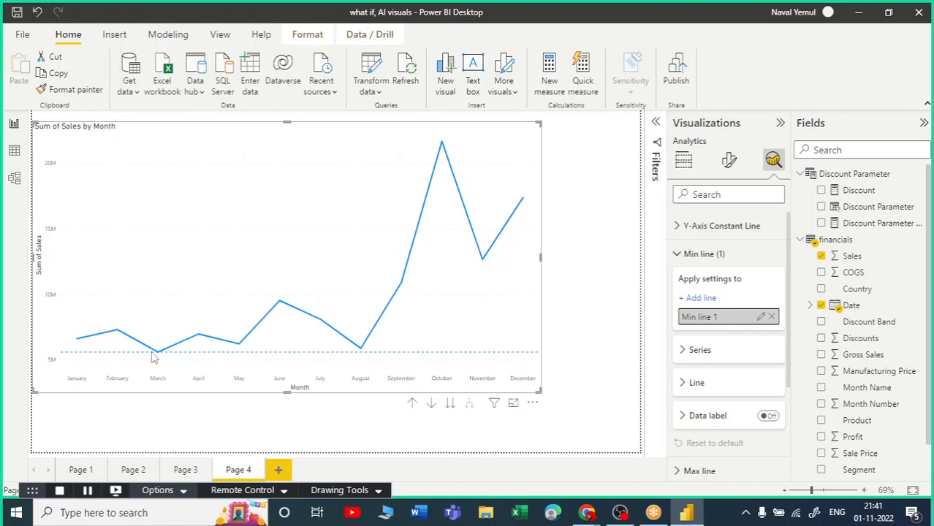
pyautogui.click(680, 256)
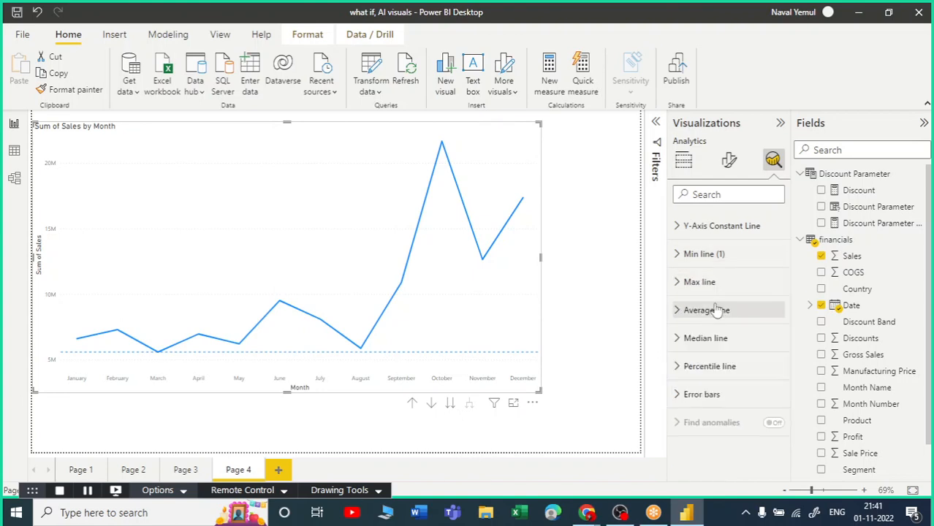
pyautogui.click(675, 283)
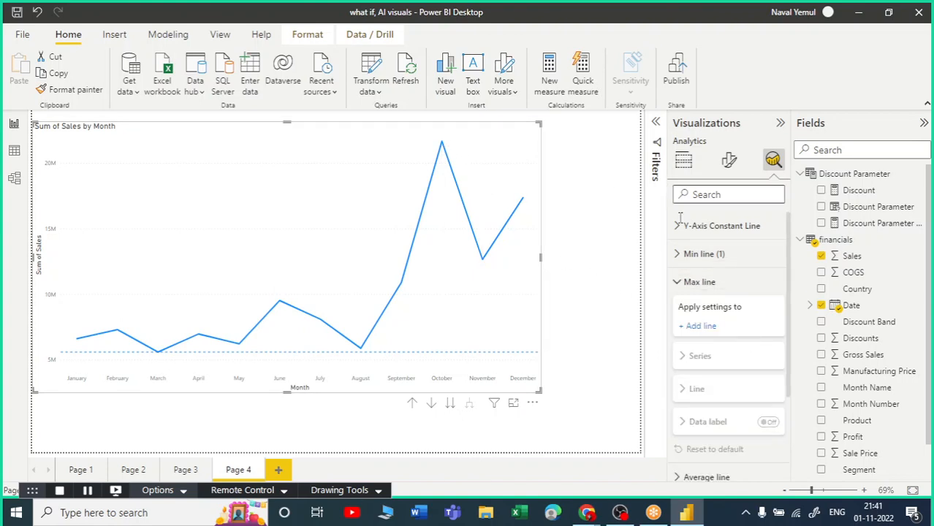
pyautogui.click(699, 328)
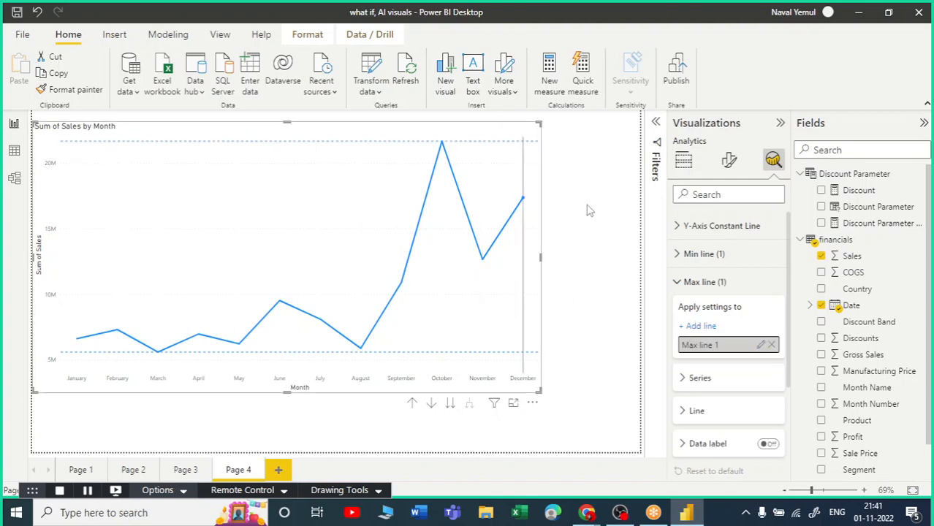
pyautogui.click(680, 282)
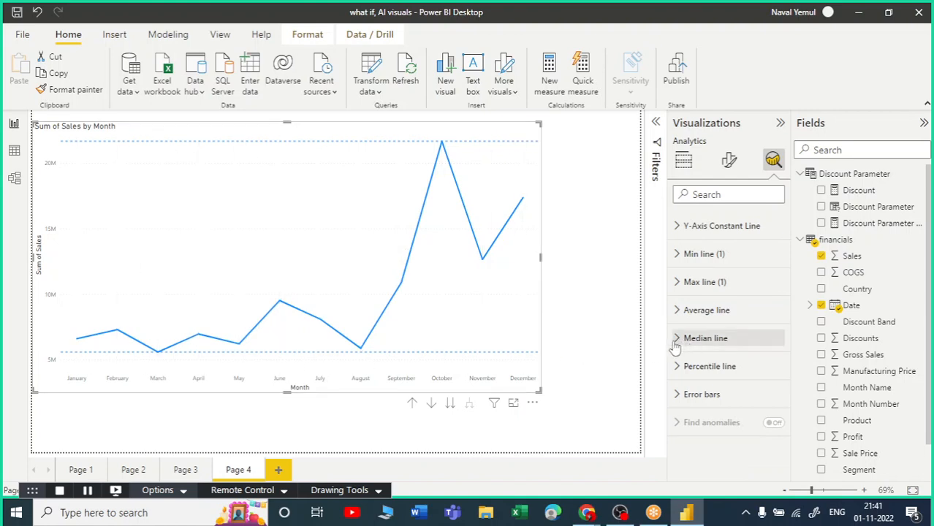
# Step: Take the chart's date axis up to year level and back down to quarter level
pyautogui.click(411, 403)
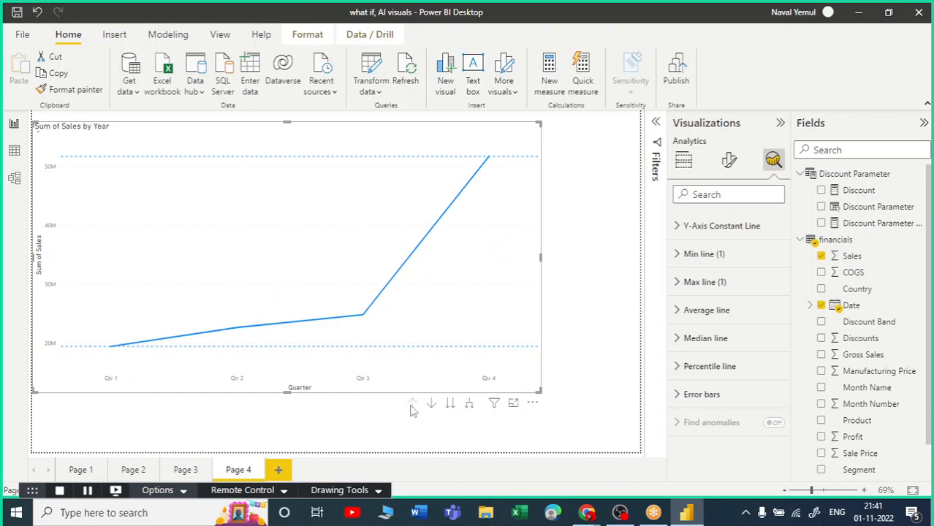
pyautogui.click(412, 404)
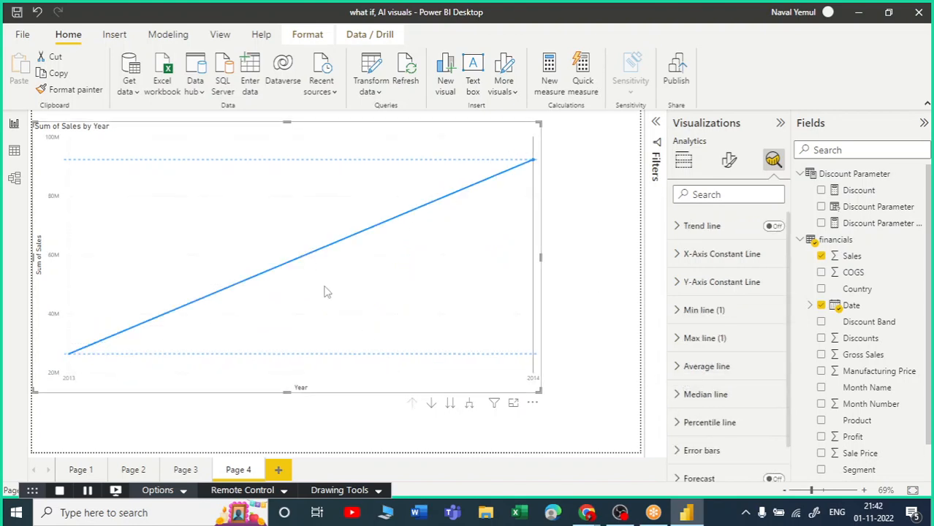
pyautogui.click(450, 404)
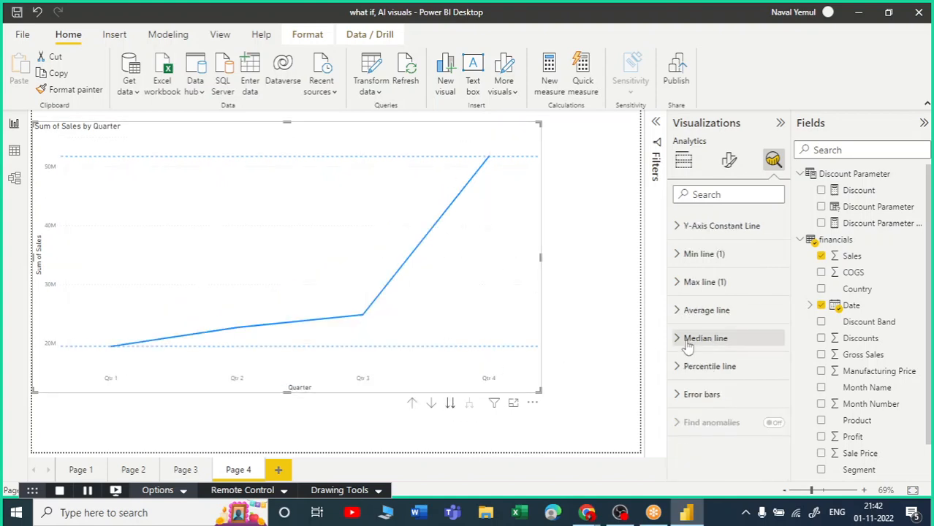
# Step: Add an average line to the quarterly sales chart
pyautogui.click(682, 311)
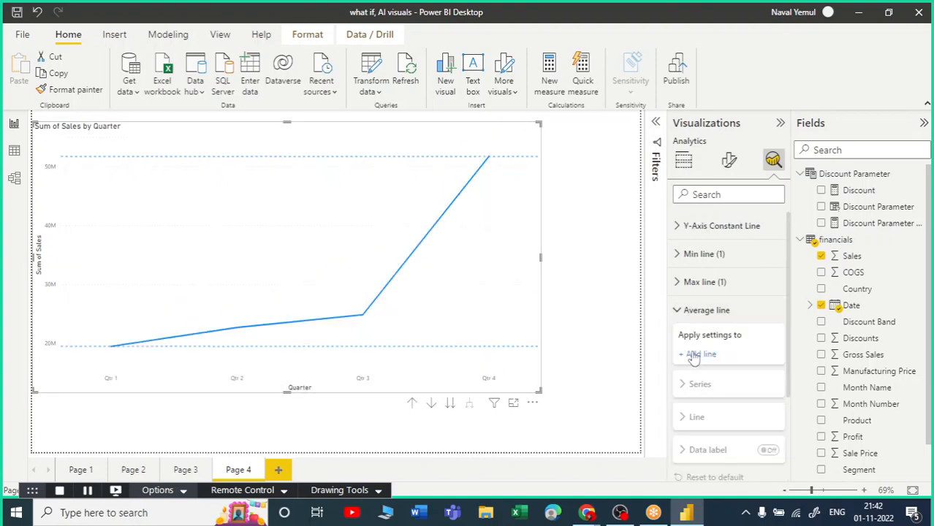
pyautogui.click(695, 355)
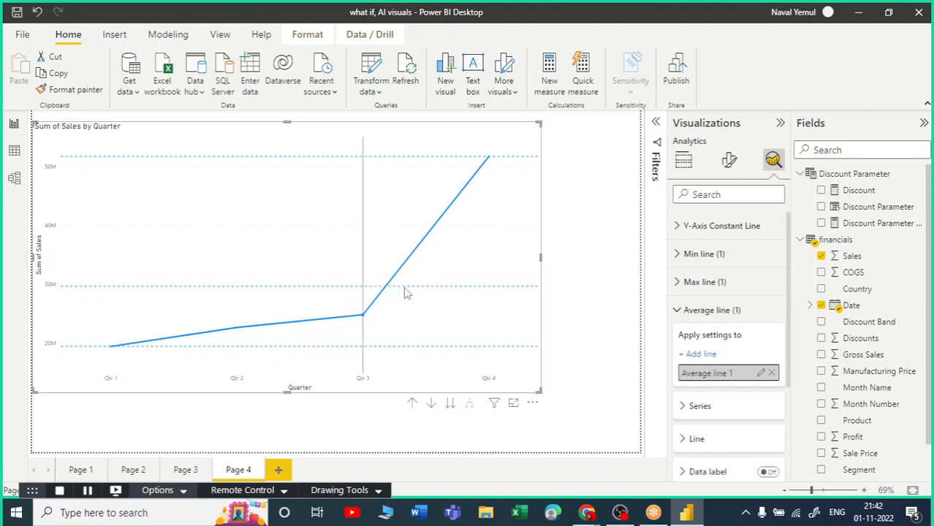
pyautogui.click(676, 315)
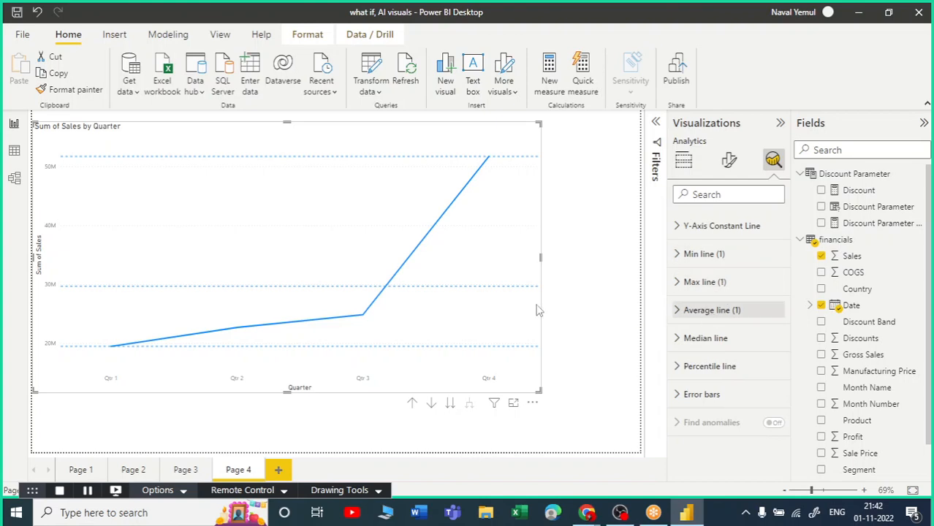
# Step: Remove the min line and the max line from the quarterly sales chart
pyautogui.click(684, 254)
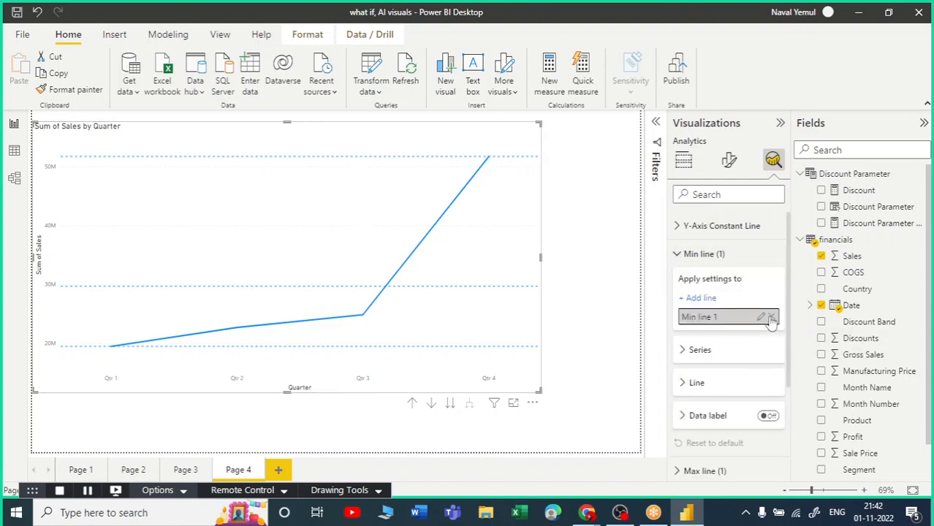
pyautogui.click(772, 319)
pyautogui.click(679, 256)
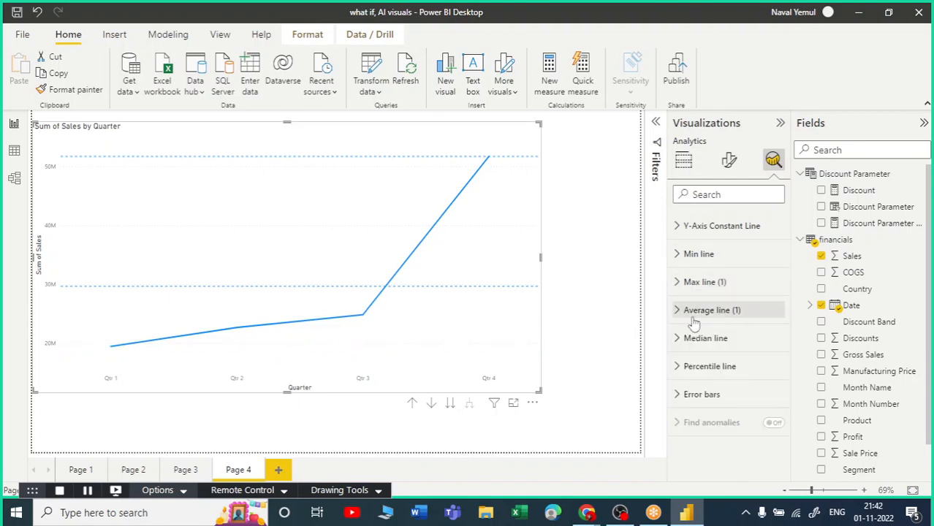
pyautogui.click(684, 282)
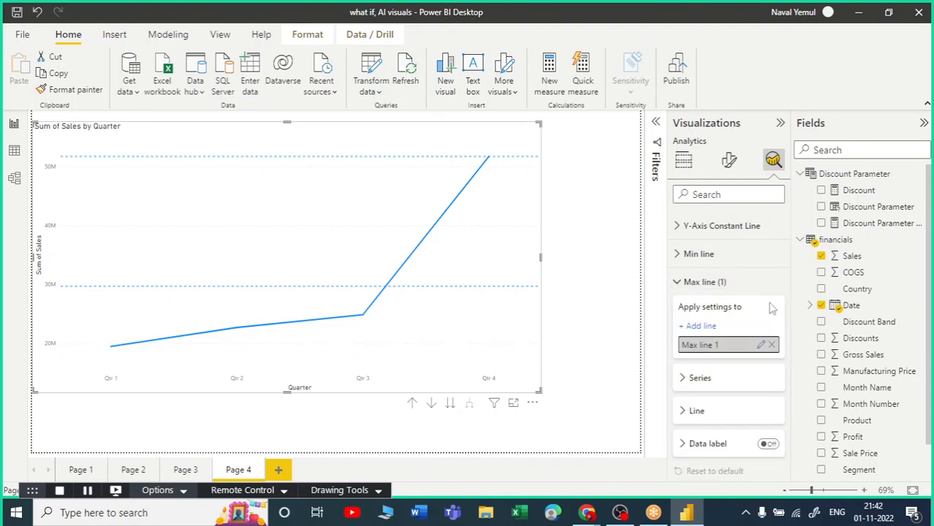
pyautogui.click(772, 347)
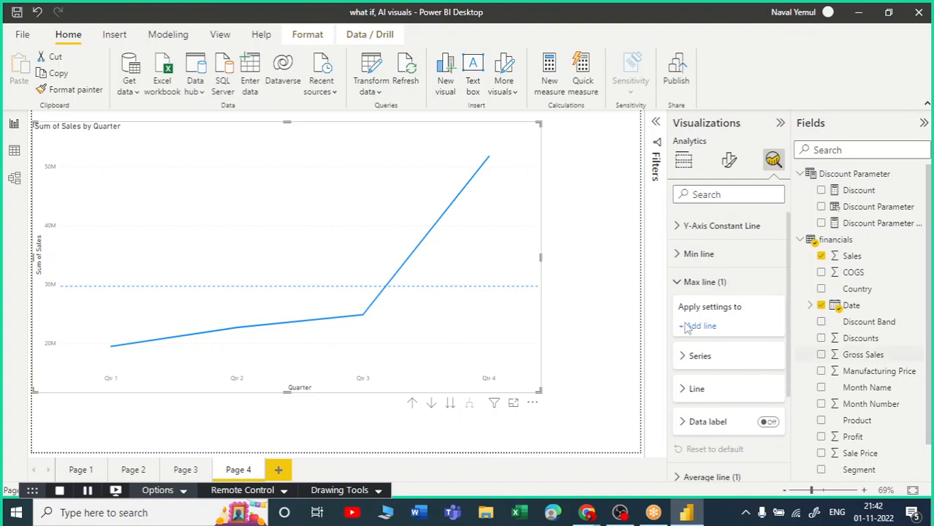
pyautogui.click(683, 282)
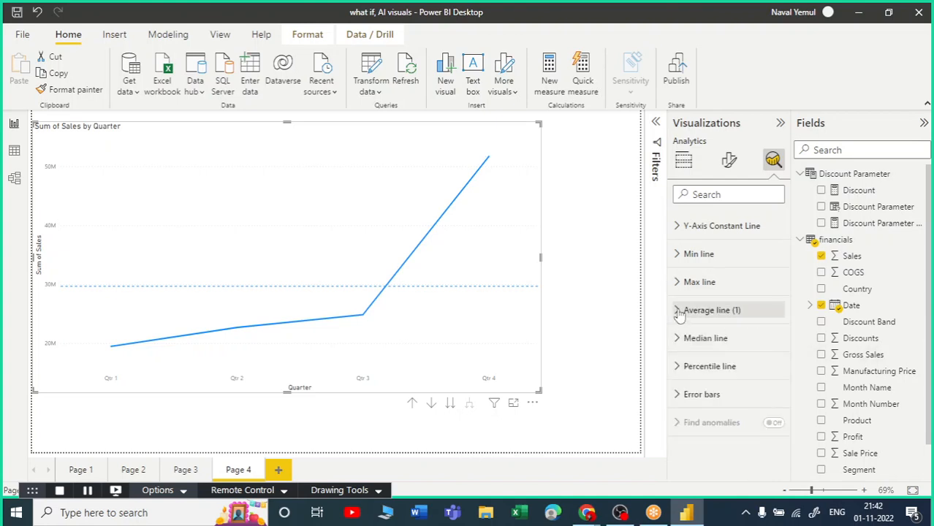
# Step: Remove the average line from the quarterly sales chart
pyautogui.click(678, 310)
pyautogui.click(772, 375)
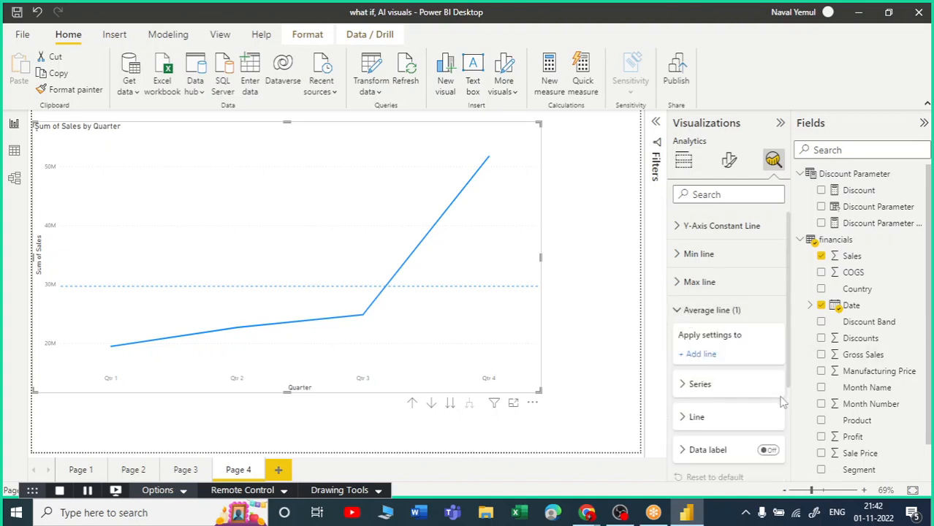
pyautogui.click(680, 314)
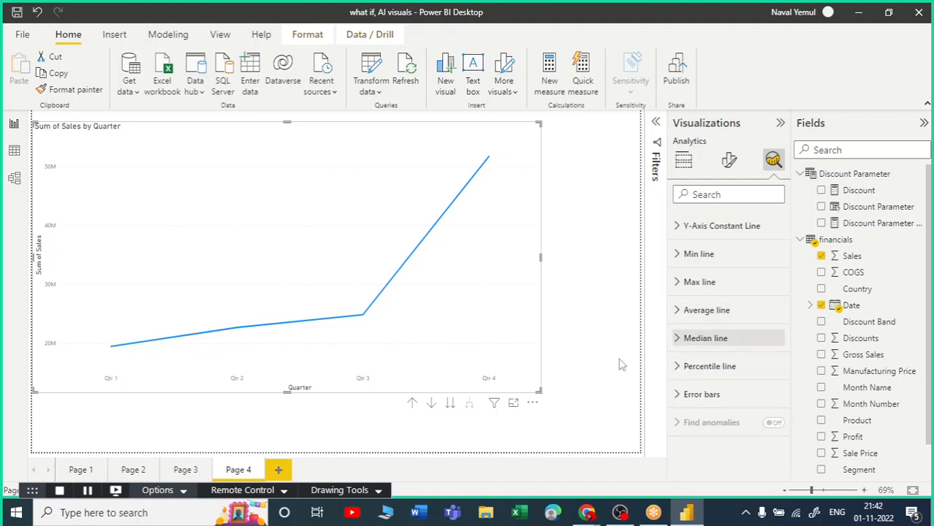
# Step: Take the sales chart's date axis up to year level and turn on the forecast
pyautogui.click(413, 404)
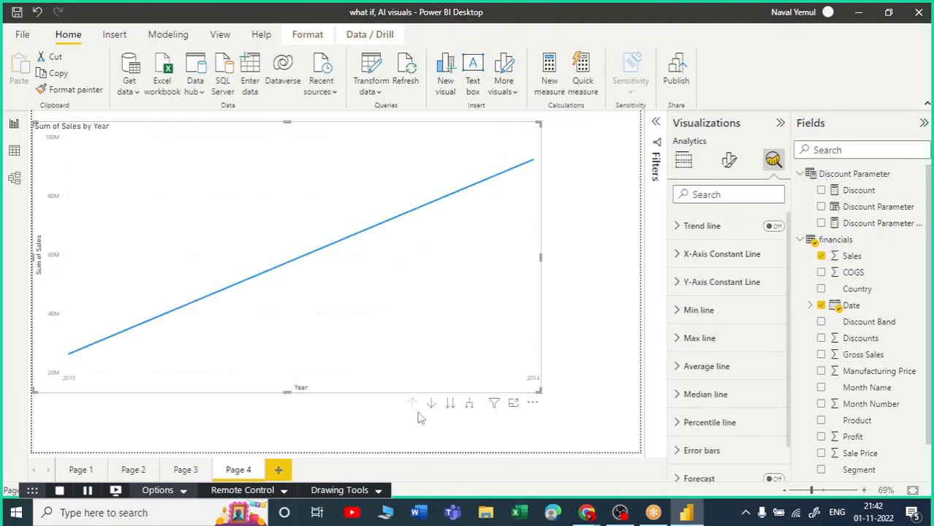
pyautogui.scroll(-2, 918, 400)
pyautogui.scroll(-1, 729, 385)
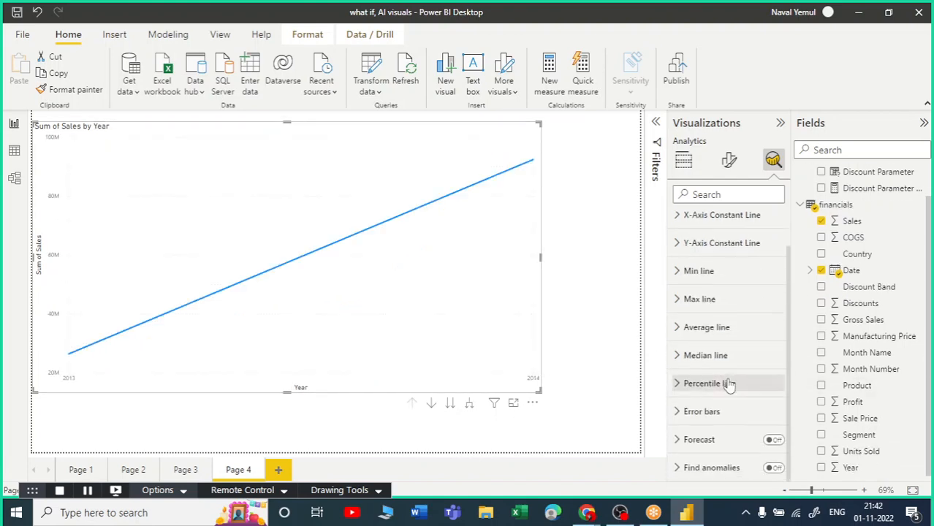
pyautogui.click(681, 441)
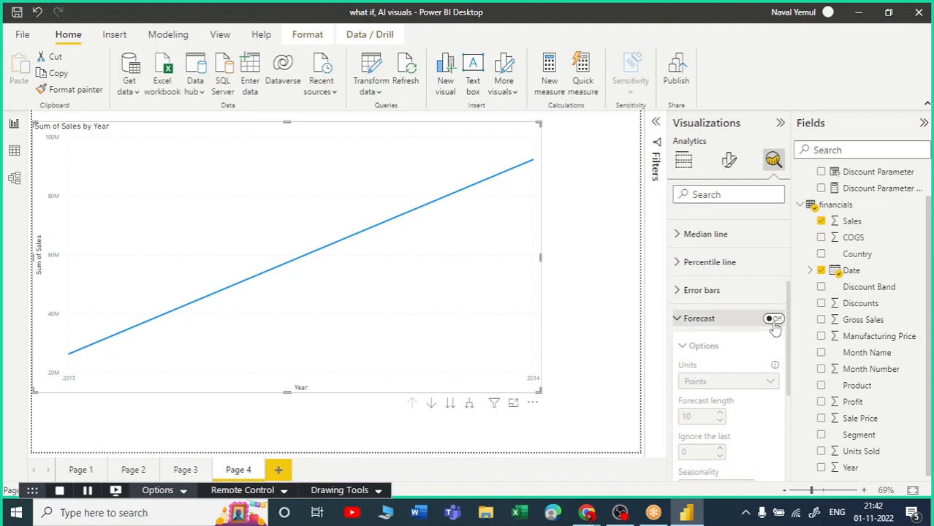
pyautogui.click(774, 321)
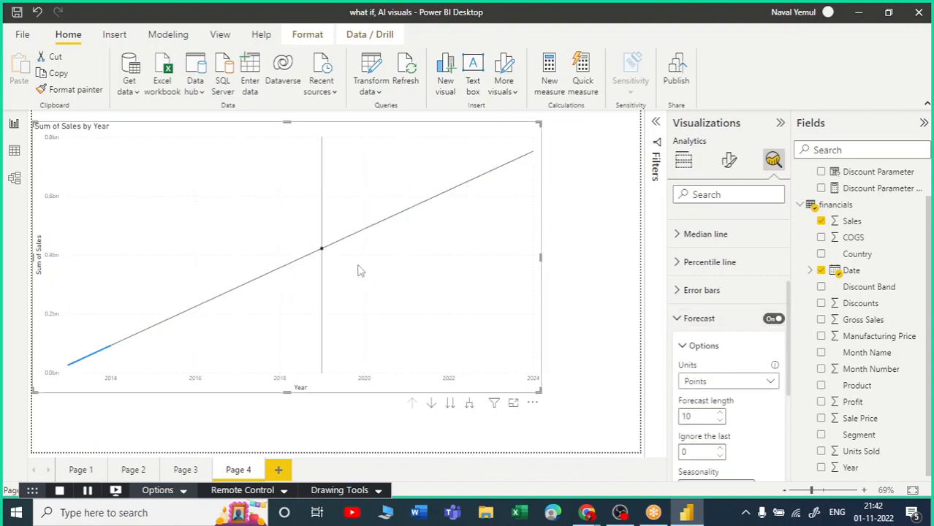
# Step: Set the forecast units to Months and the forecast length to 6, and apply the settings
pyautogui.scroll(-1, 742, 404)
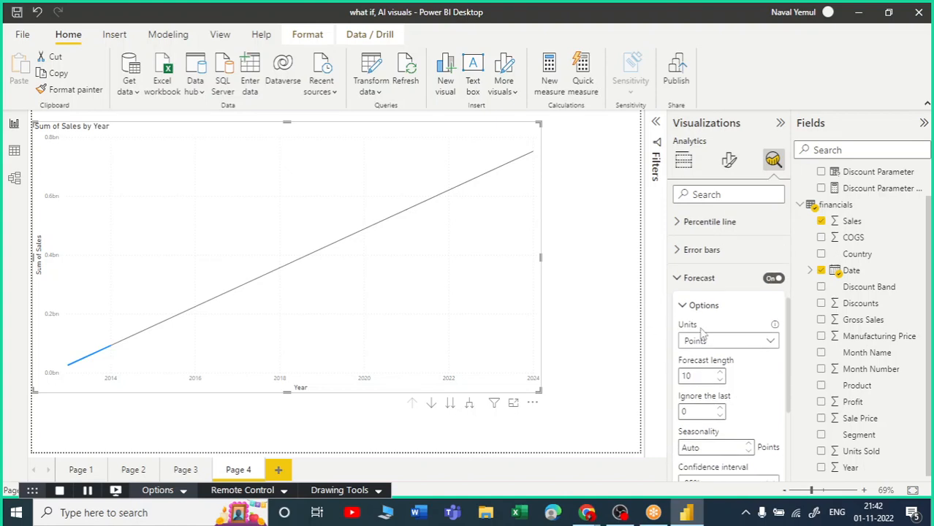
pyautogui.click(767, 350)
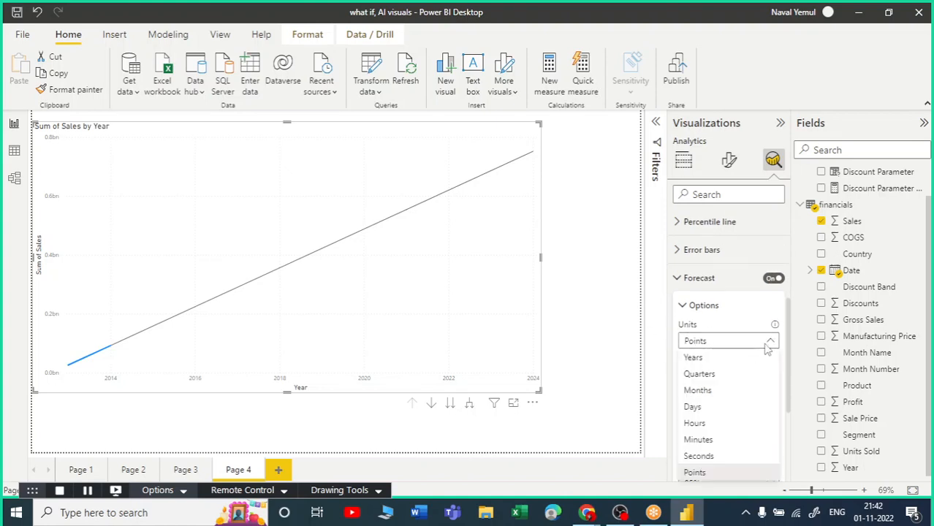
pyautogui.click(709, 393)
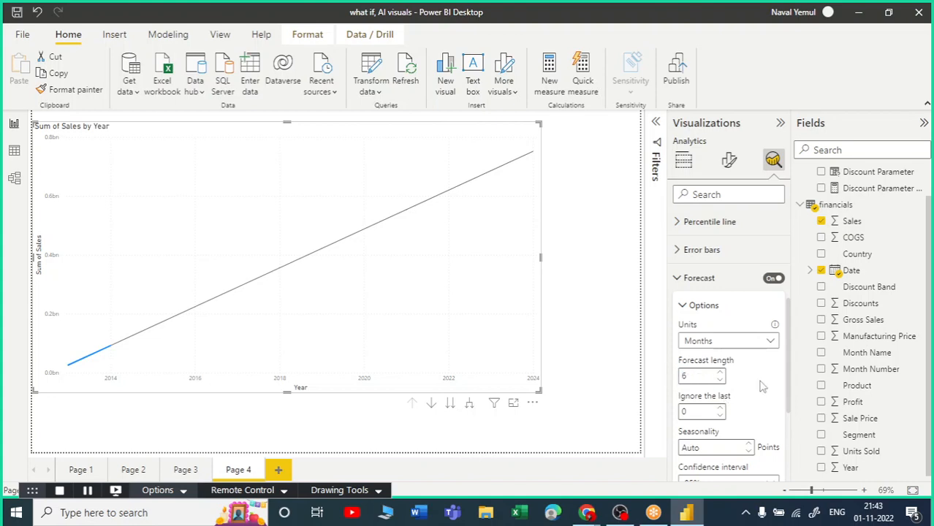
pyautogui.scroll(-2, 760, 387)
pyautogui.click(756, 425)
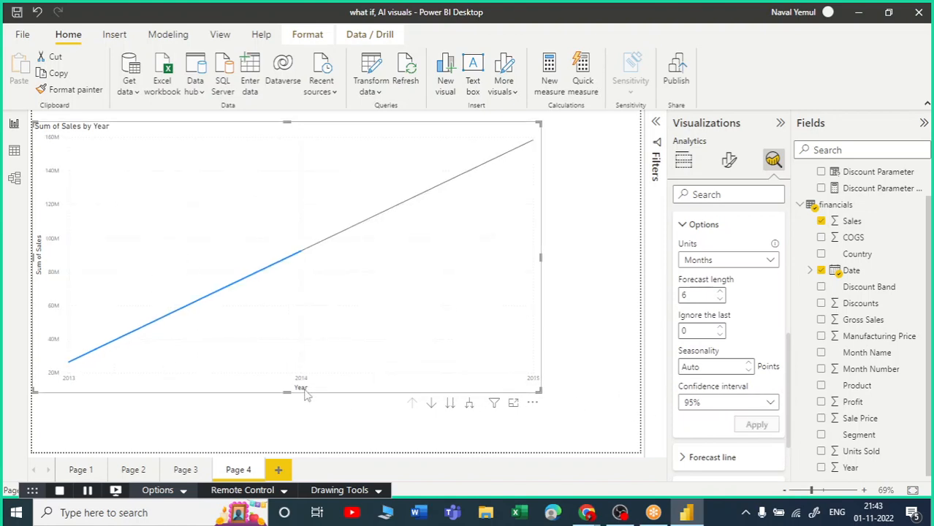
# Step: Try the quarter level, return to year level, and expand the date axis to show quarters within each year
pyautogui.click(450, 404)
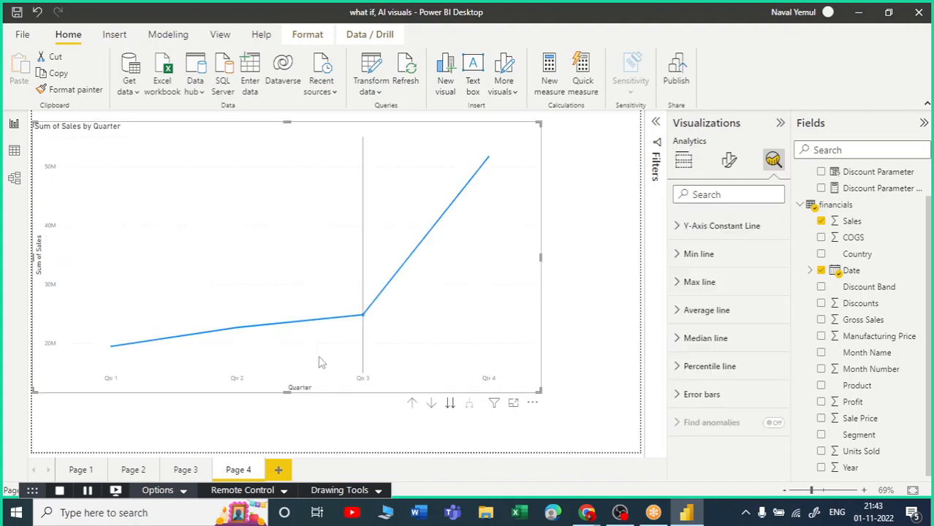
pyautogui.click(450, 404)
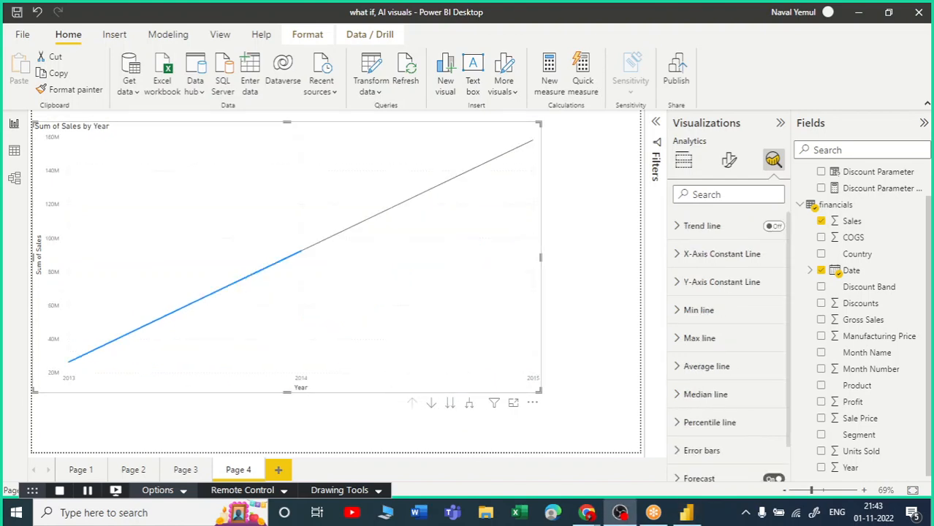
pyautogui.click(469, 403)
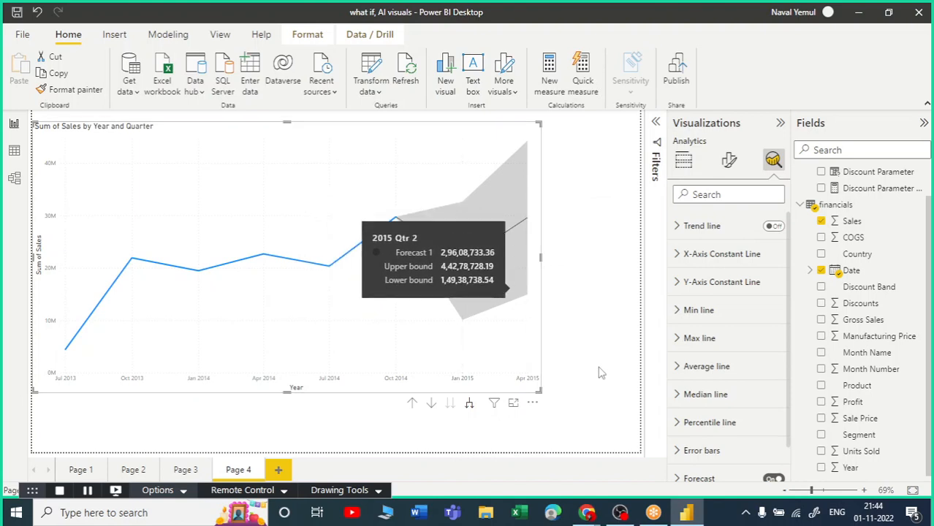
# Step: Set the forecast's confidence interval to 99%, apply it, and check the forecast values for 2015 Qtr 1
pyautogui.scroll(-1, 701, 439)
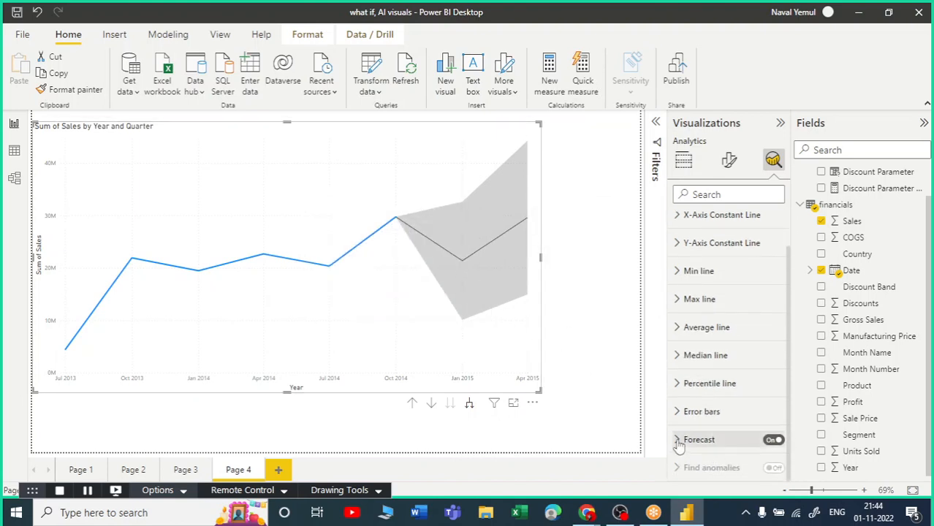
pyautogui.click(678, 441)
pyautogui.scroll(-1, 731, 394)
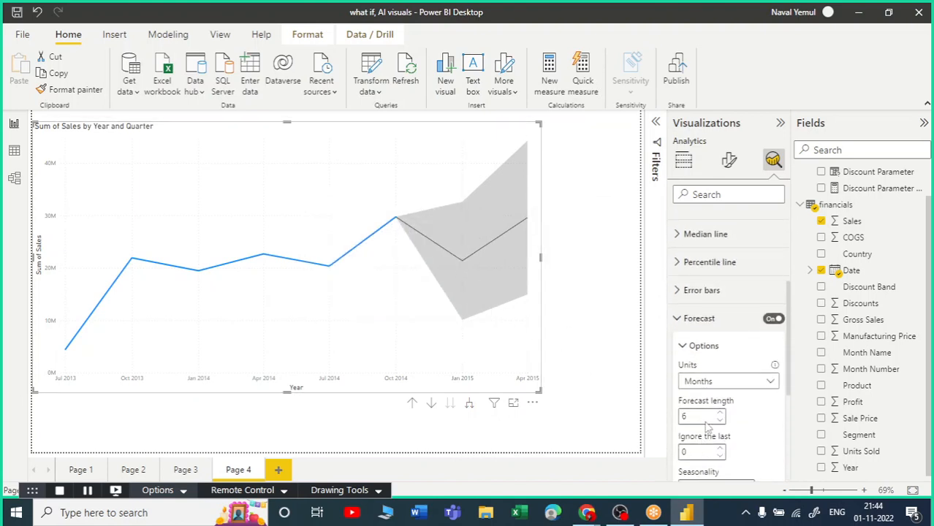
pyautogui.scroll(-1, 739, 385)
pyautogui.scroll(-1, 720, 365)
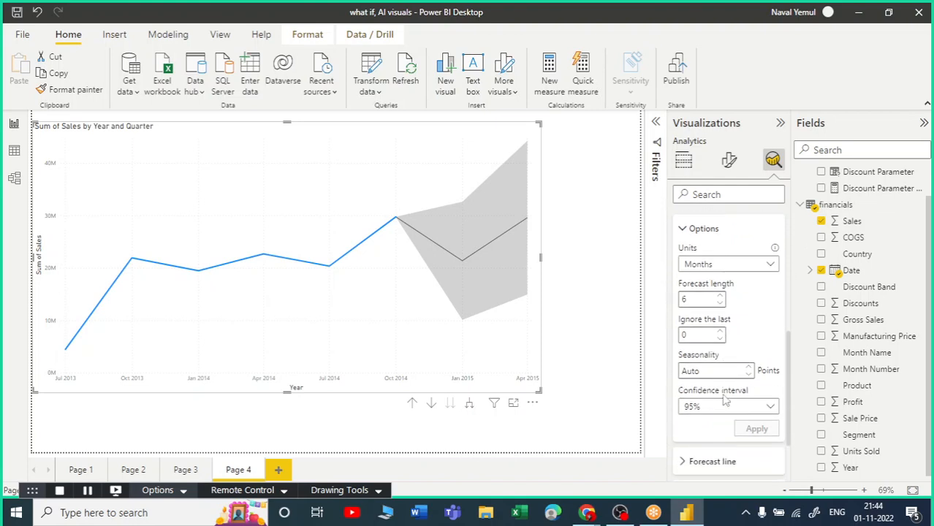
pyautogui.click(770, 405)
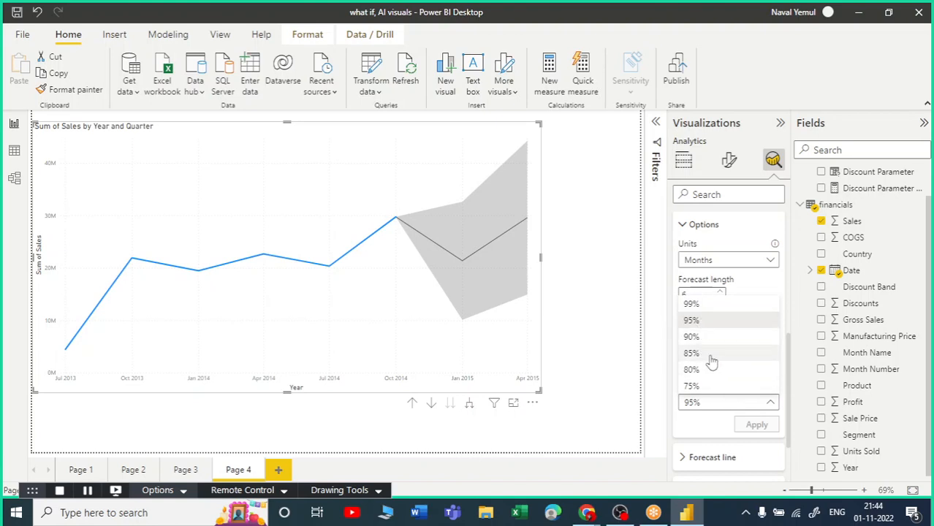
pyautogui.click(691, 304)
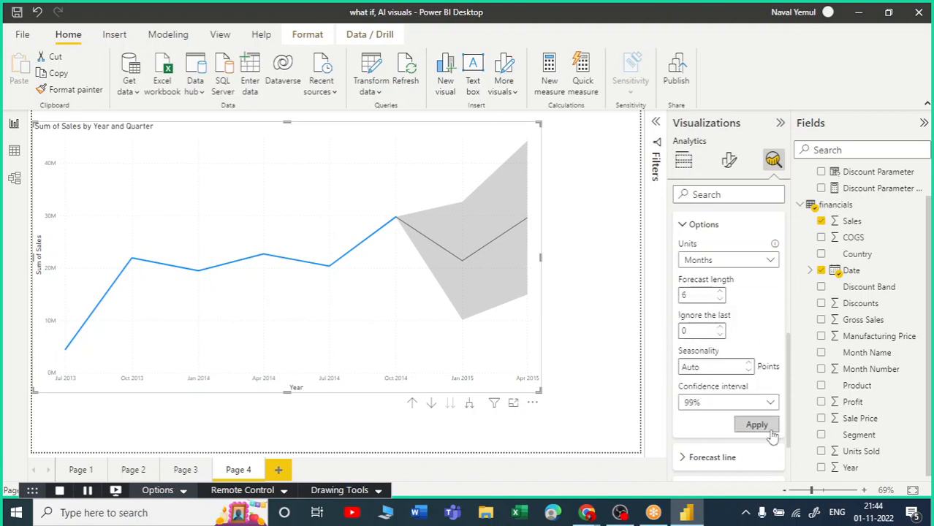
pyautogui.click(757, 425)
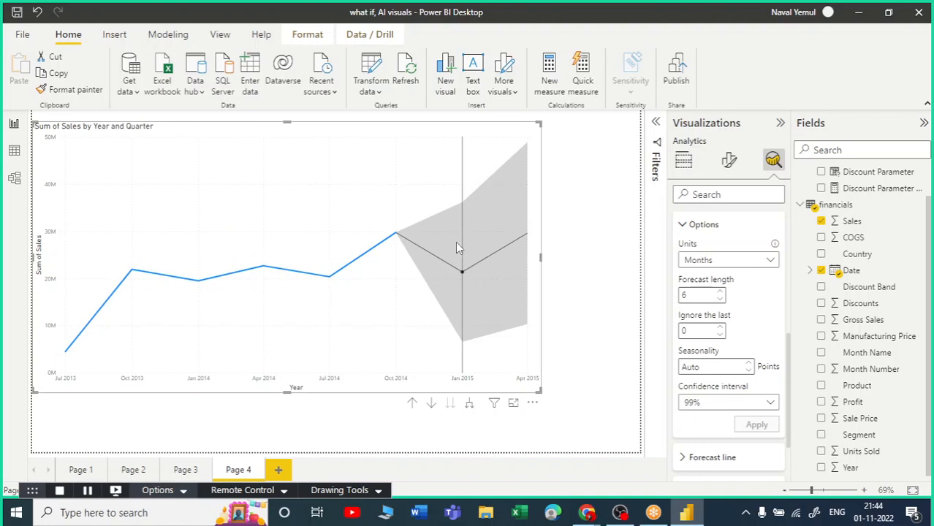
pyautogui.moveTo(471, 262)
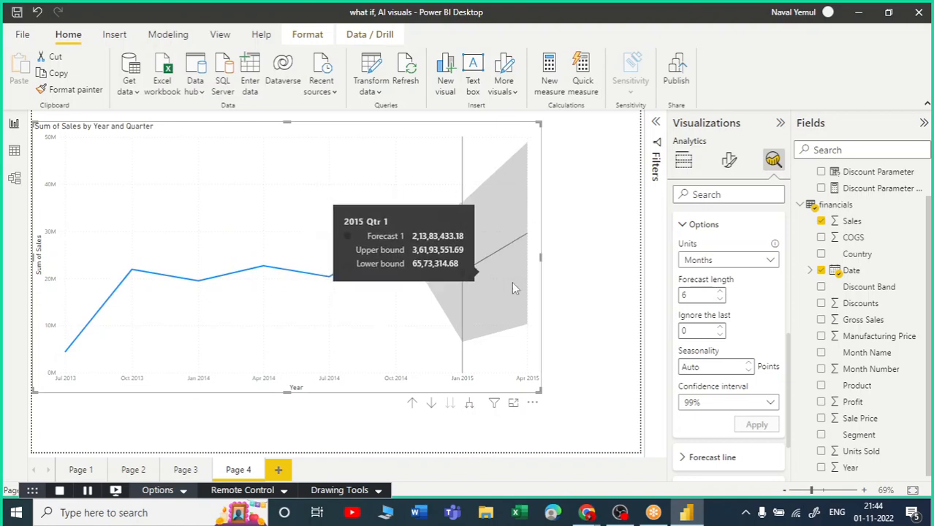
# Step: Set the forecast's confidence interval to 80% and apply it
pyautogui.click(740, 405)
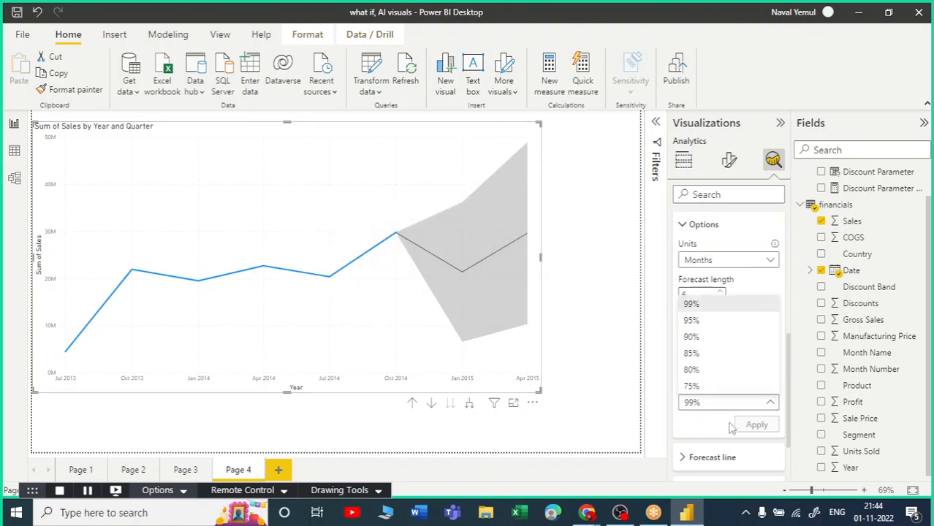
pyautogui.click(692, 370)
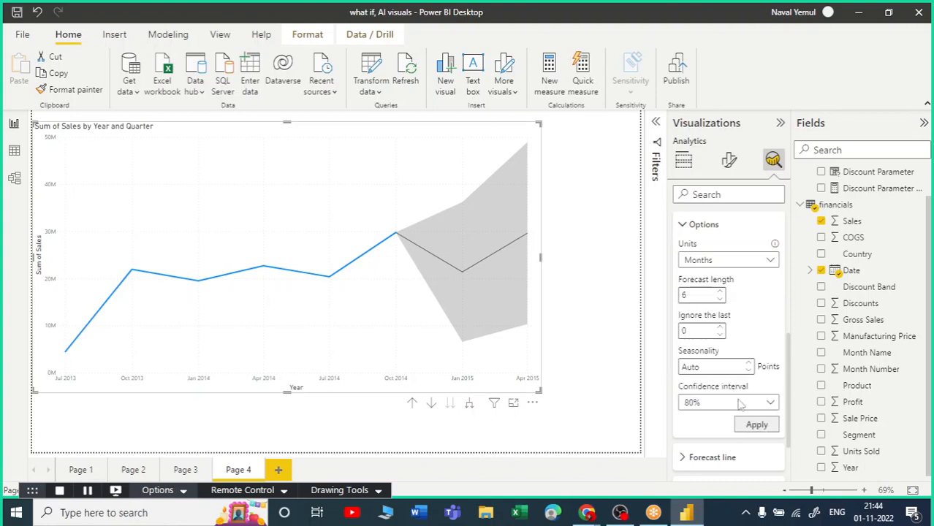
pyautogui.click(756, 426)
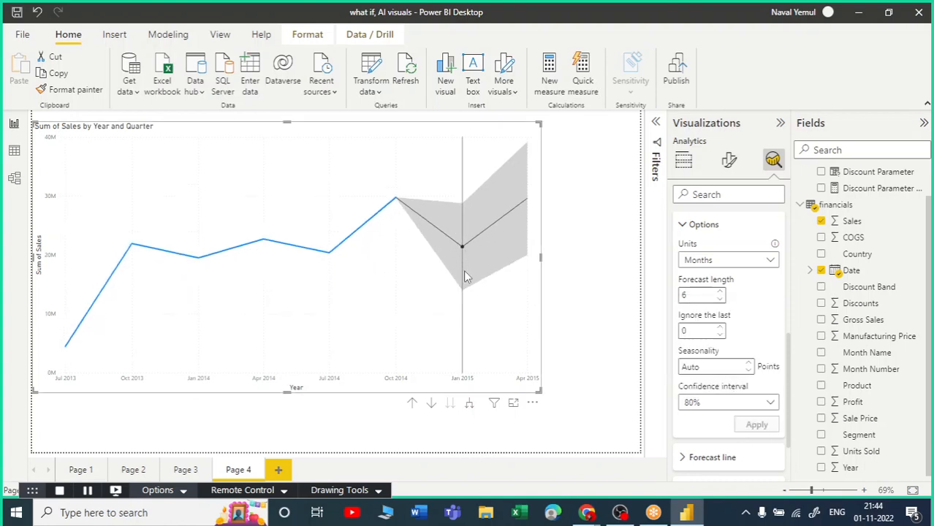
# Step: Set the forecast's confidence interval to 75%, apply it, and collapse the forecast settings
pyautogui.click(762, 406)
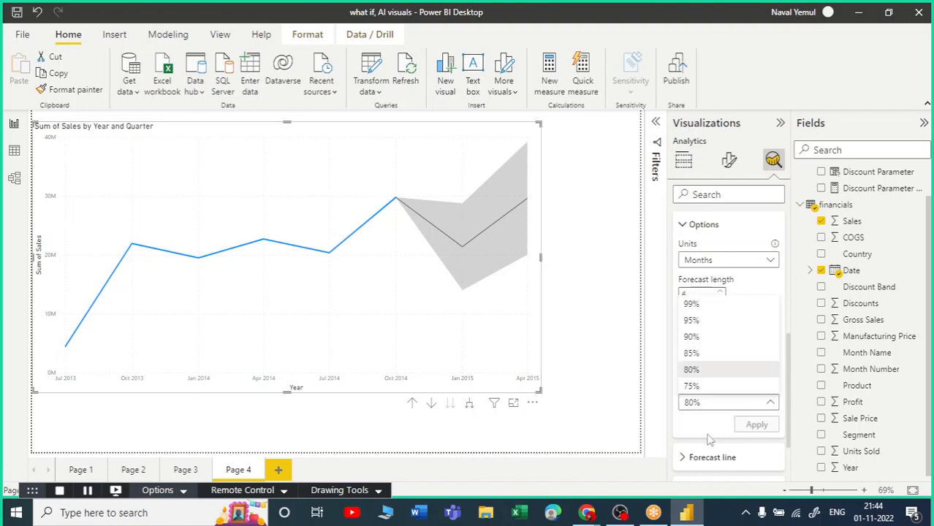
pyautogui.click(696, 386)
pyautogui.click(759, 427)
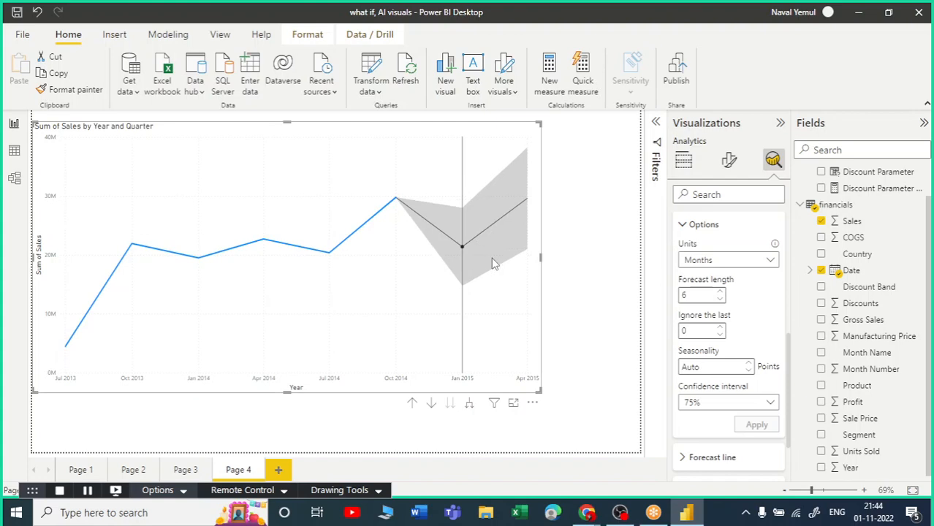
pyautogui.scroll(1, 709, 350)
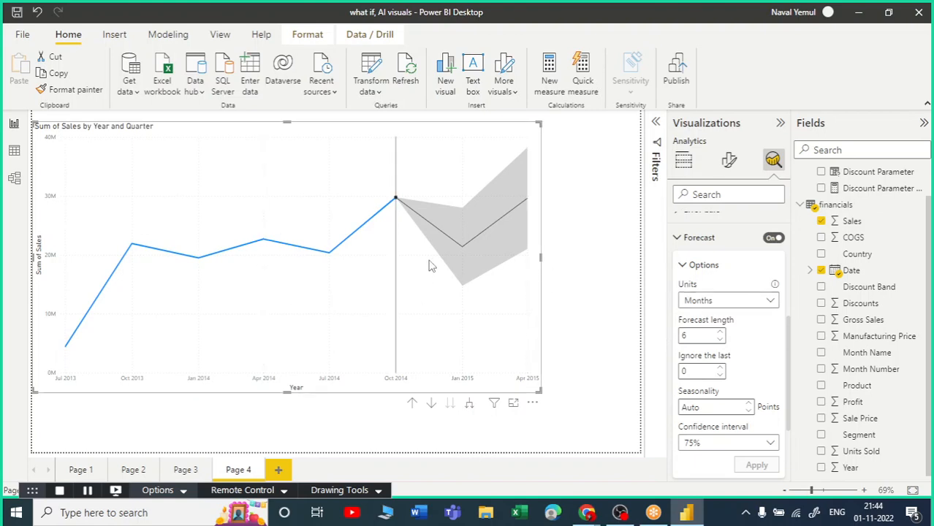
pyautogui.click(678, 238)
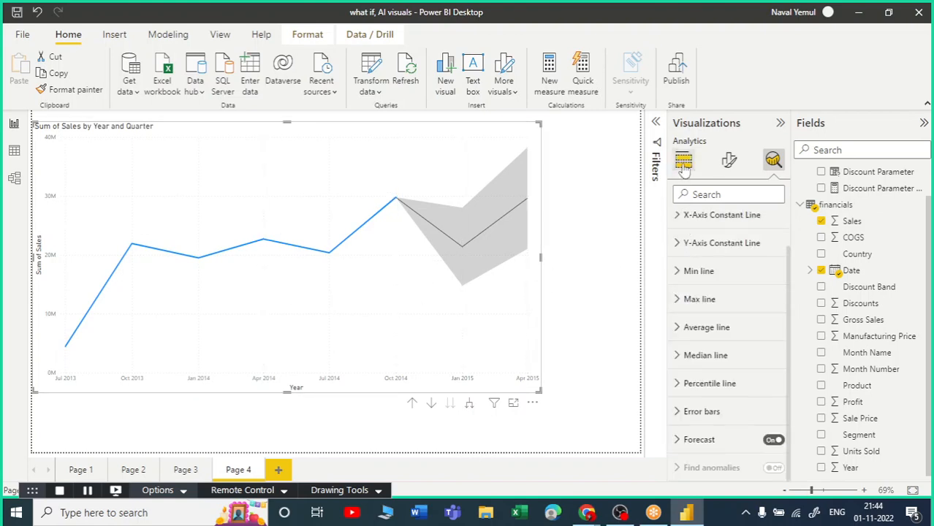
# Step: Remove the Day, Month, Quarter and Year levels of Date from the chart's x-axis
pyautogui.click(683, 161)
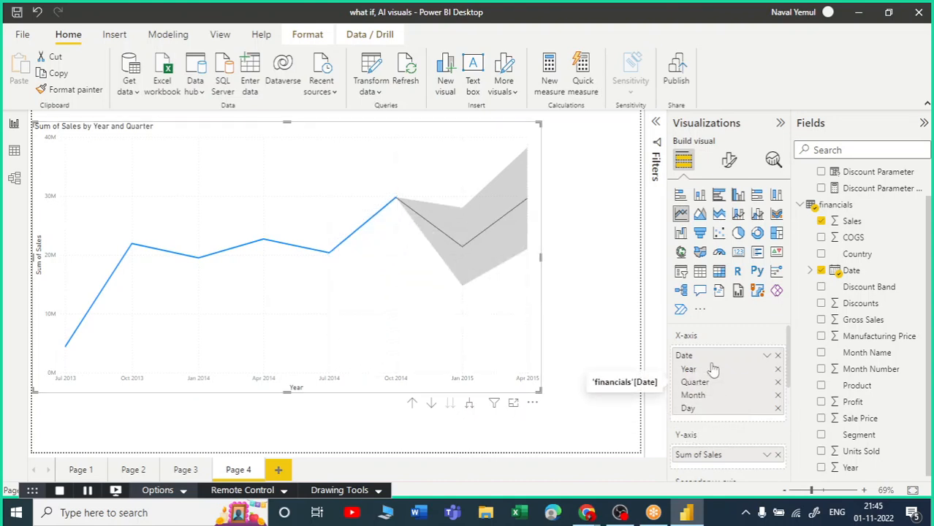
pyautogui.click(777, 410)
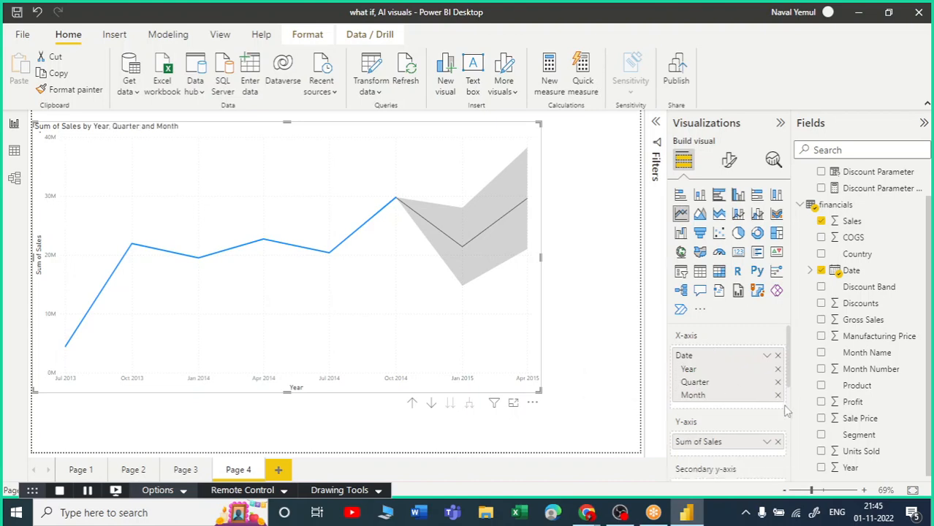
pyautogui.click(778, 395)
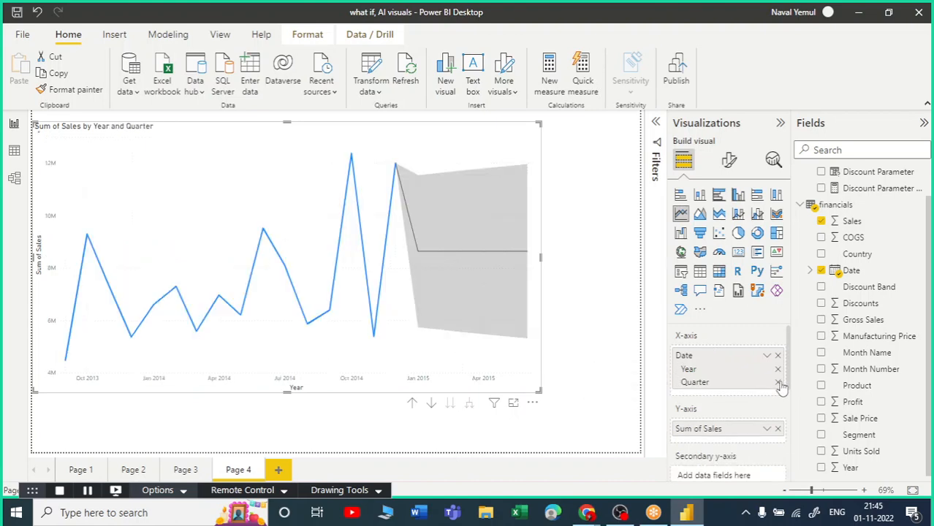
pyautogui.click(778, 382)
pyautogui.click(777, 369)
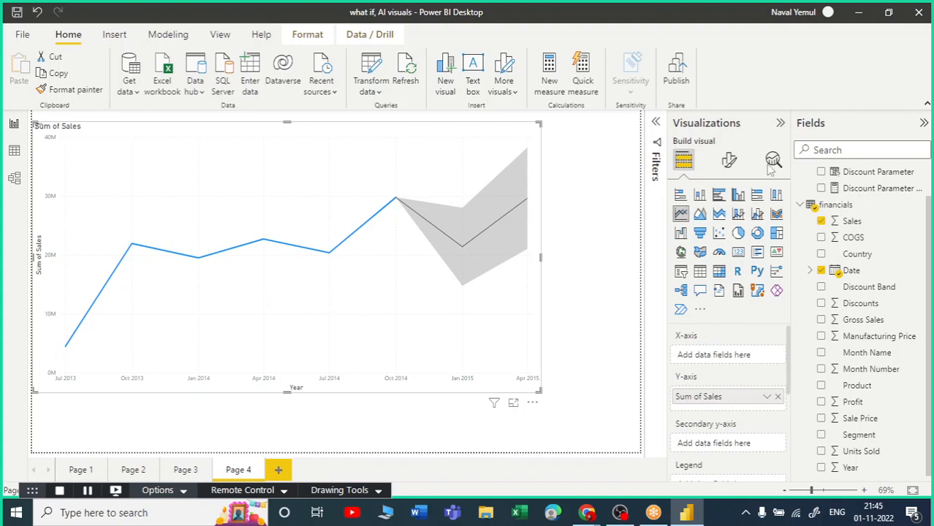
# Step: Put the Date field back on the chart's x-axis and remove its Day level
pyautogui.click(774, 164)
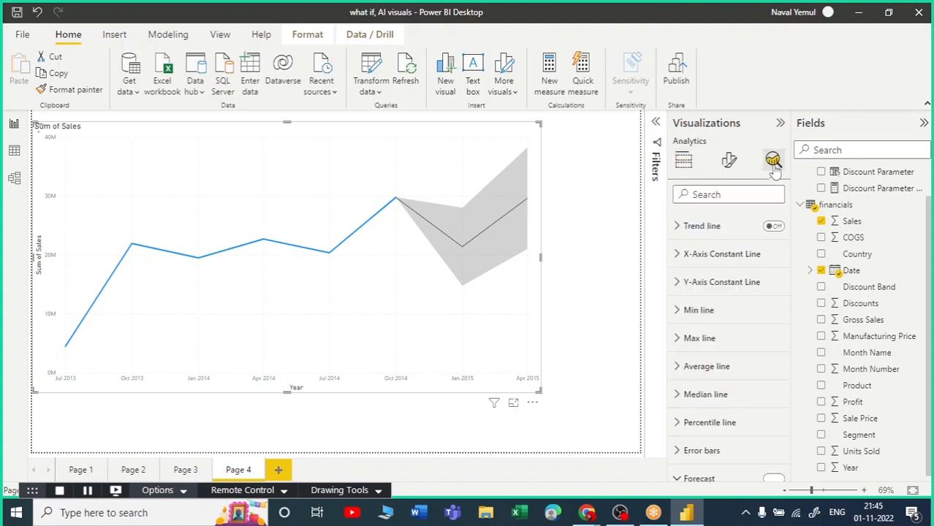
pyautogui.click(684, 162)
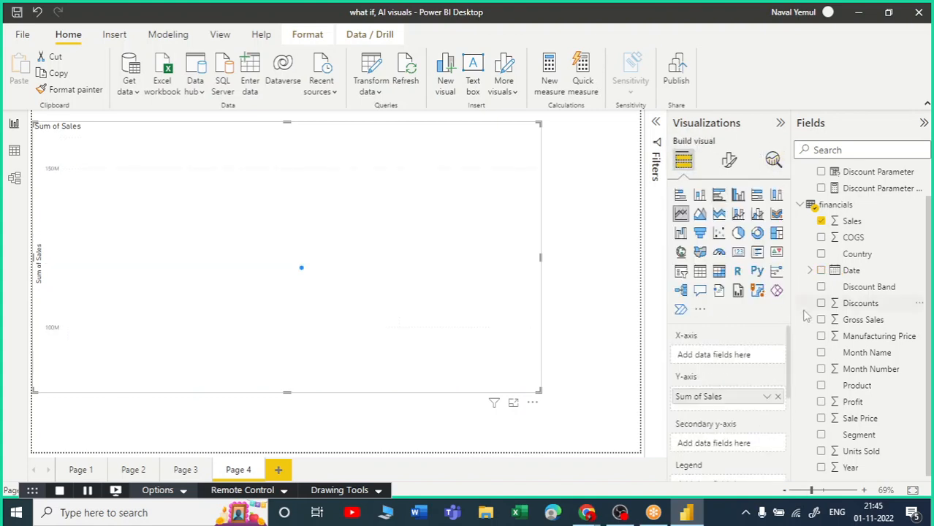
pyautogui.click(821, 271)
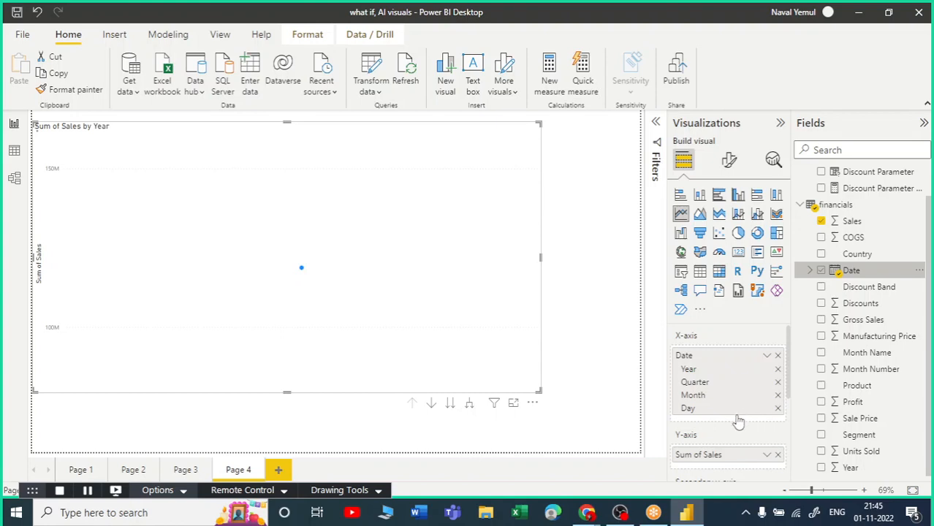
pyautogui.click(778, 408)
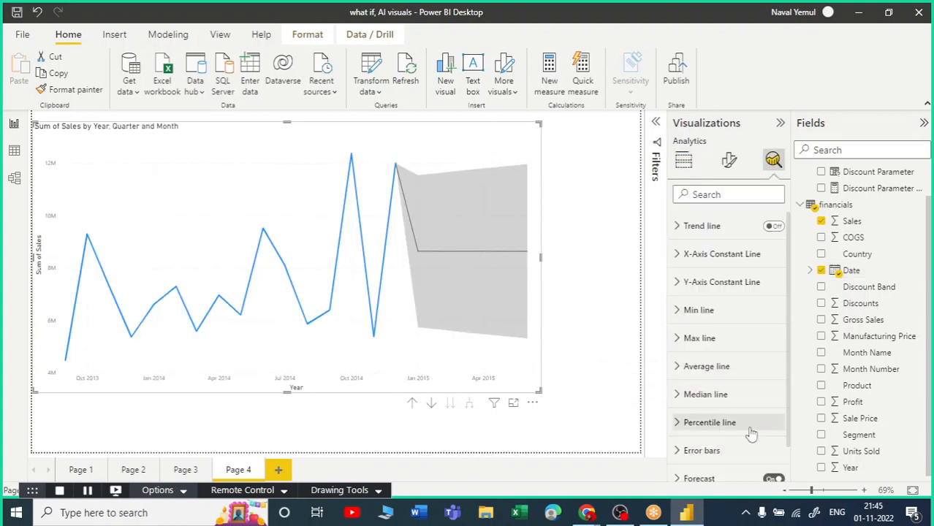
# Step: Turn off the forecast and remove the Month level of Date from the chart's x-axis
pyautogui.scroll(-1, 750, 431)
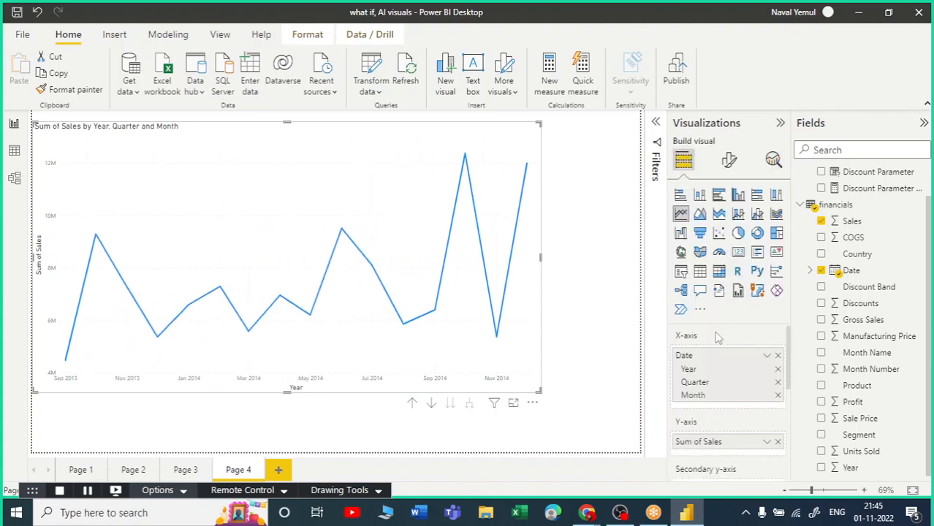
pyautogui.click(778, 396)
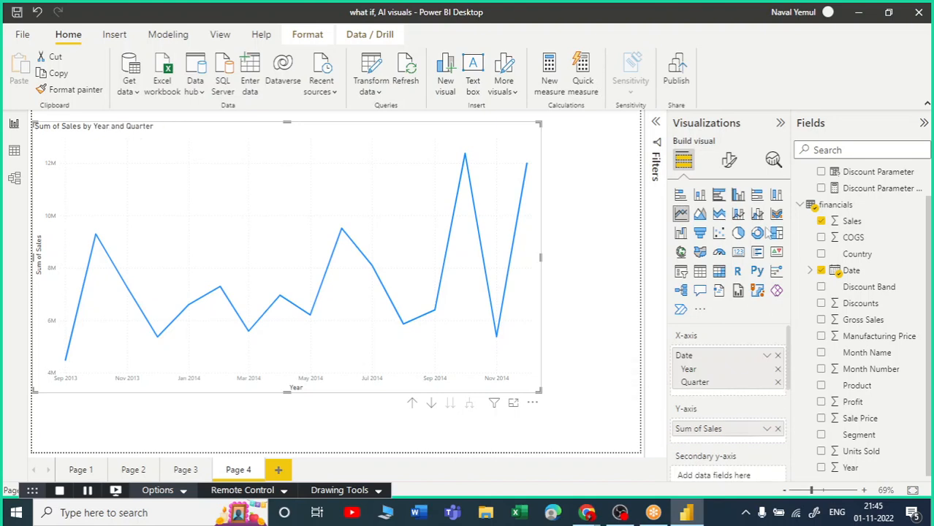
# Step: Turn on the forecast for the line chart of Sales by year and quarter
pyautogui.click(773, 160)
pyautogui.scroll(-1, 745, 371)
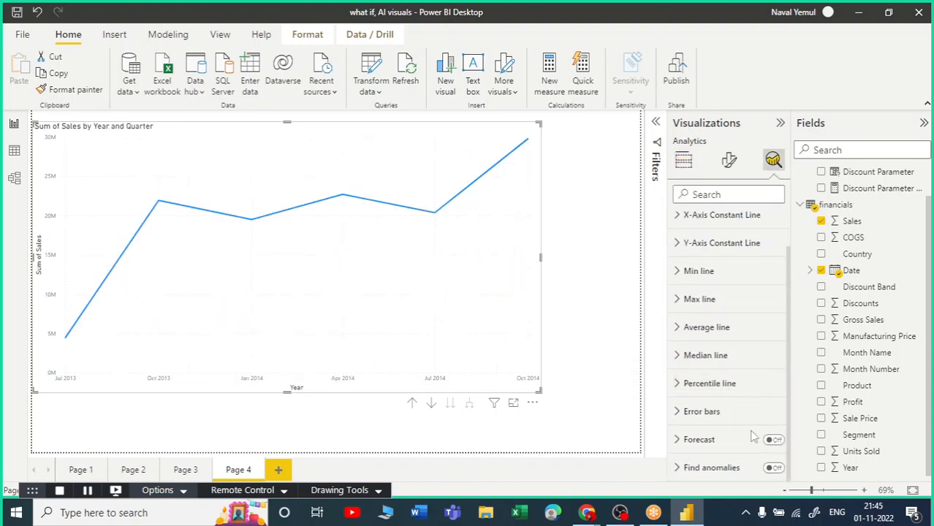
pyautogui.click(771, 440)
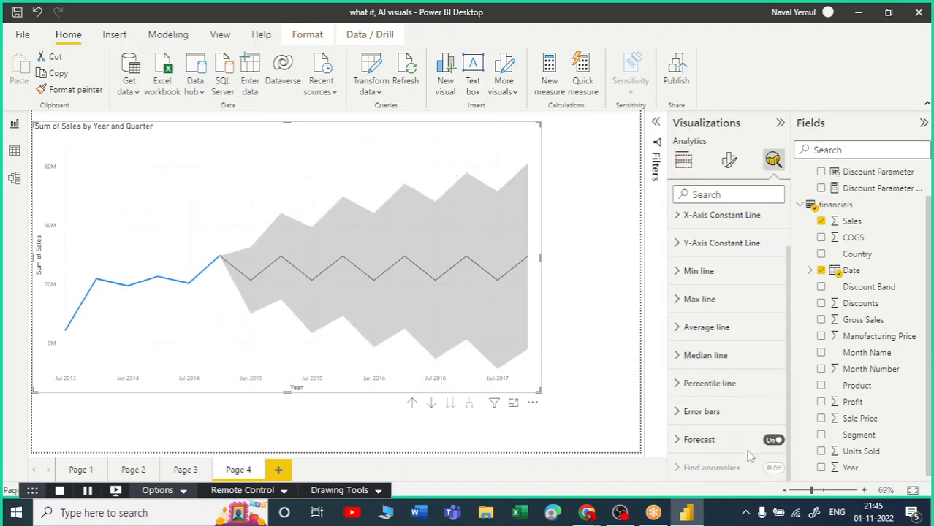
pyautogui.click(678, 443)
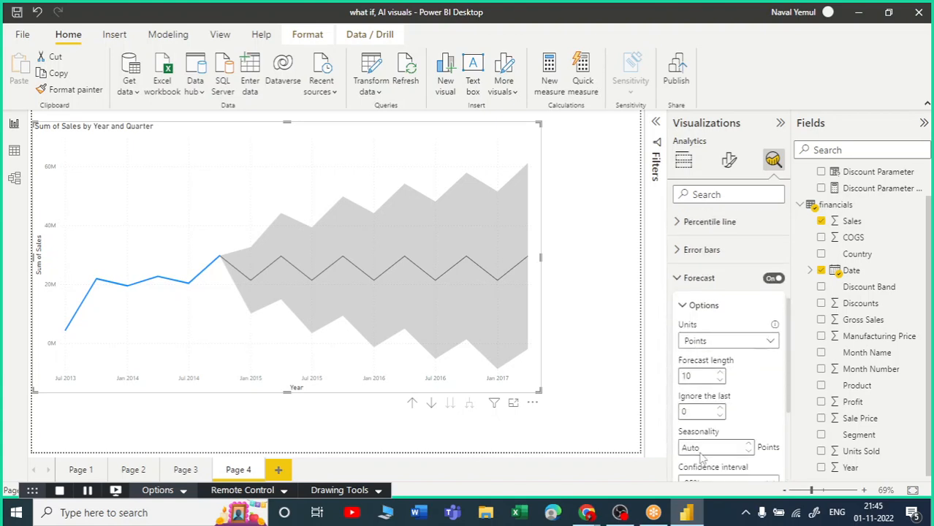
pyautogui.click(728, 341)
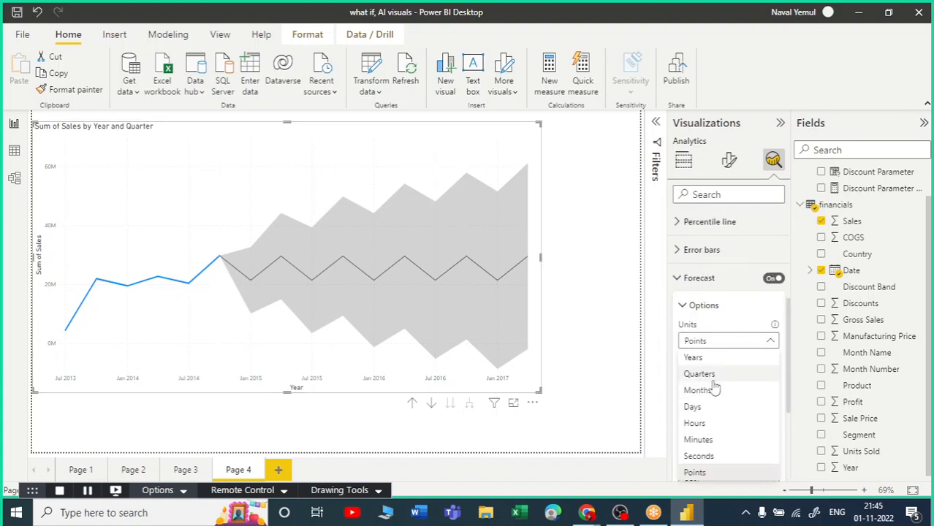
pyautogui.click(711, 385)
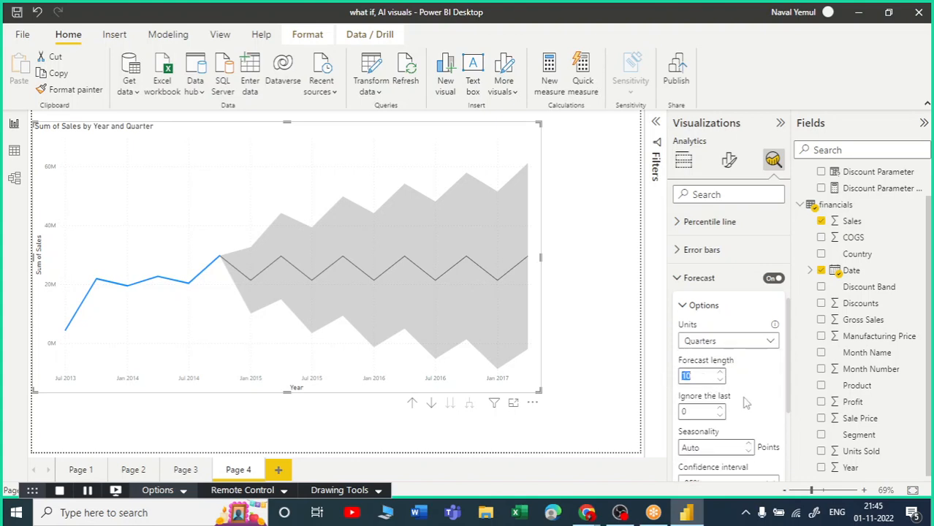
pyautogui.click(621, 352)
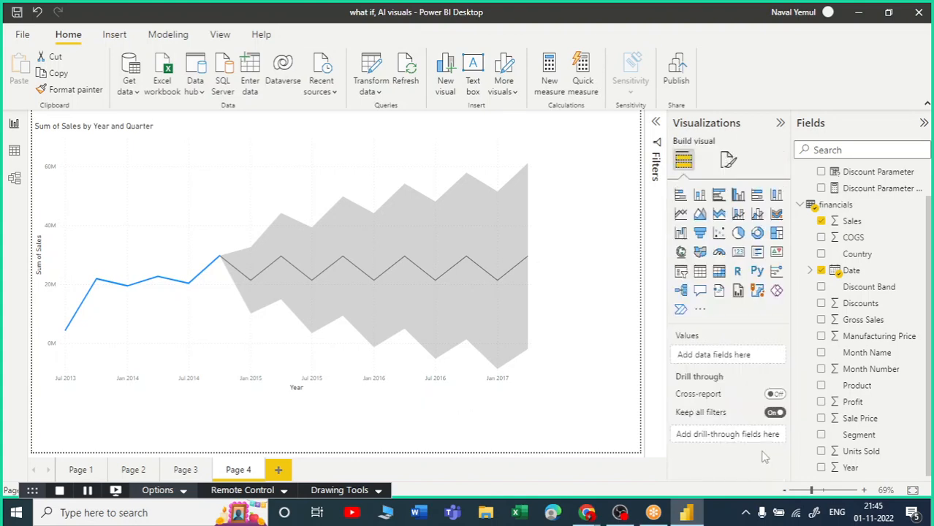
pyautogui.click(728, 160)
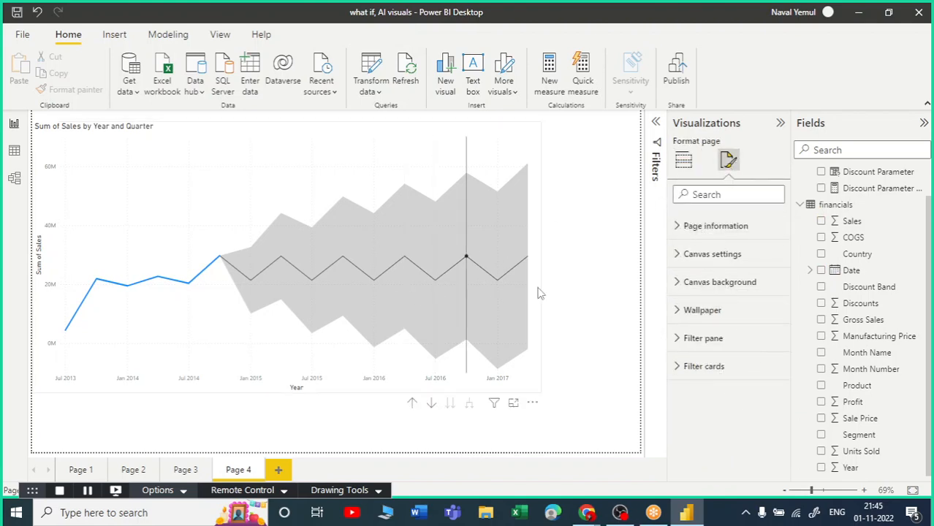
pyautogui.click(682, 162)
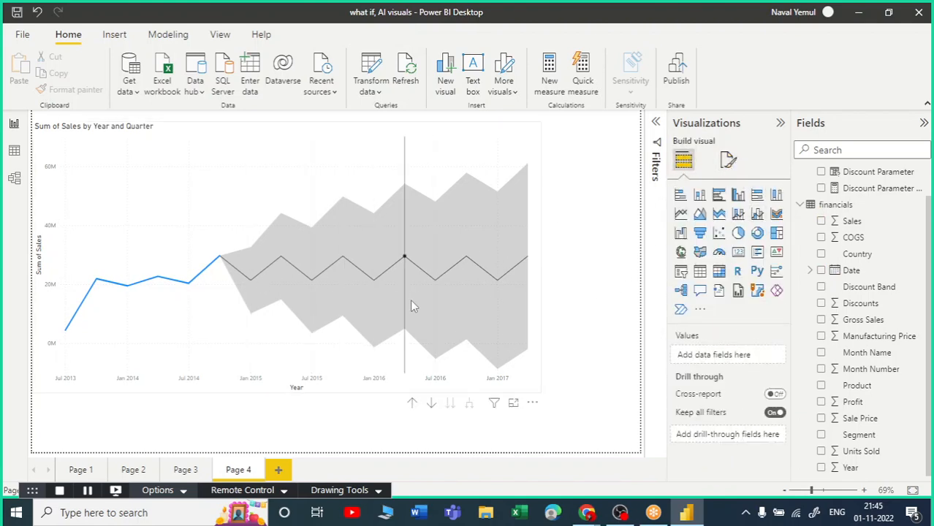
pyautogui.click(729, 161)
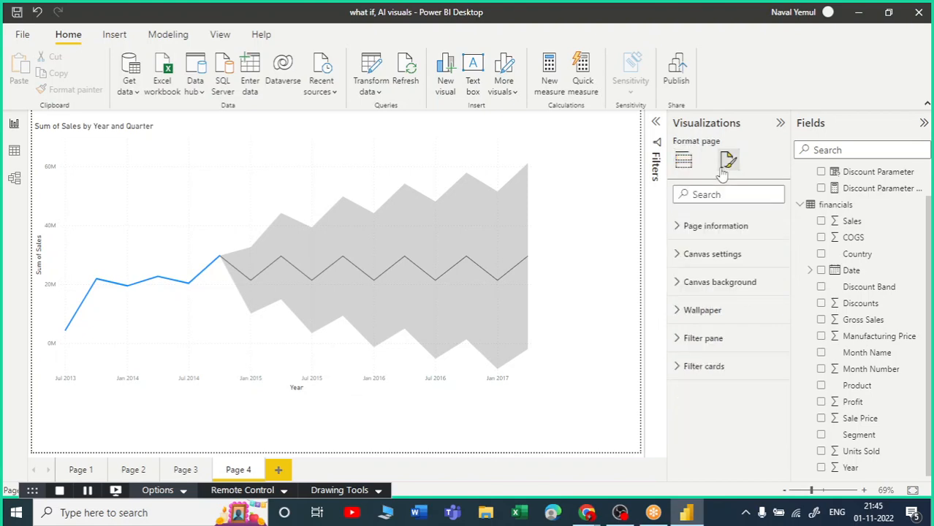
# Step: Select the line chart, set its forecast length to 5 with Quarters as the units, and apply the forecast
pyautogui.click(449, 239)
pyautogui.click(774, 162)
pyautogui.scroll(-1, 731, 424)
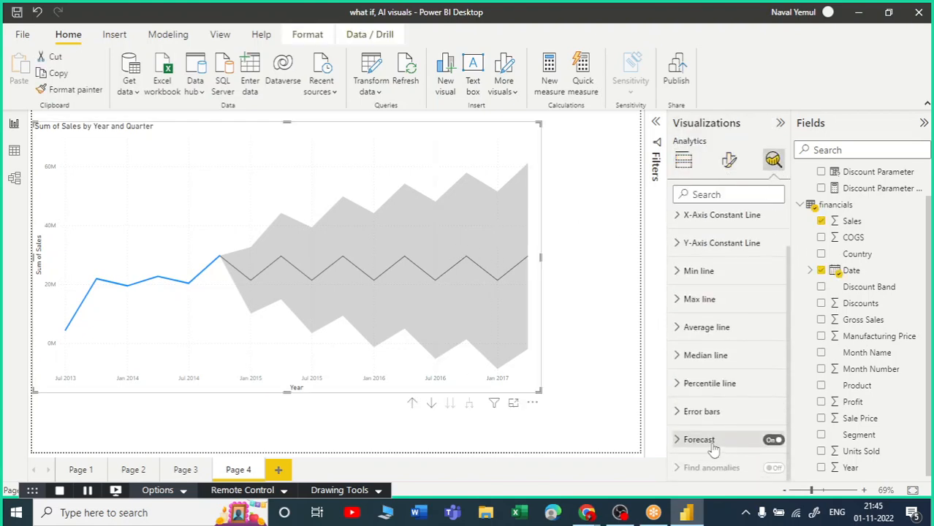
pyautogui.click(678, 440)
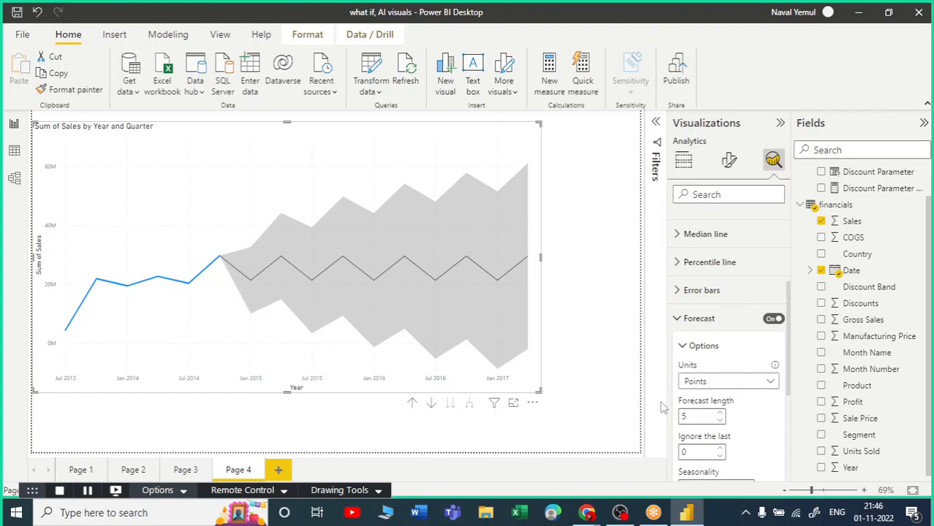
pyautogui.click(719, 382)
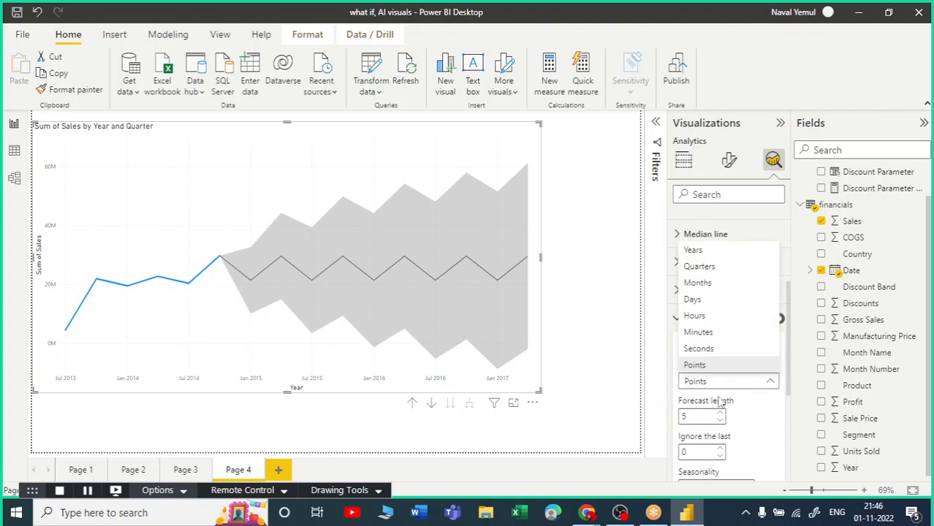
pyautogui.click(704, 267)
pyautogui.scroll(-3, 756, 409)
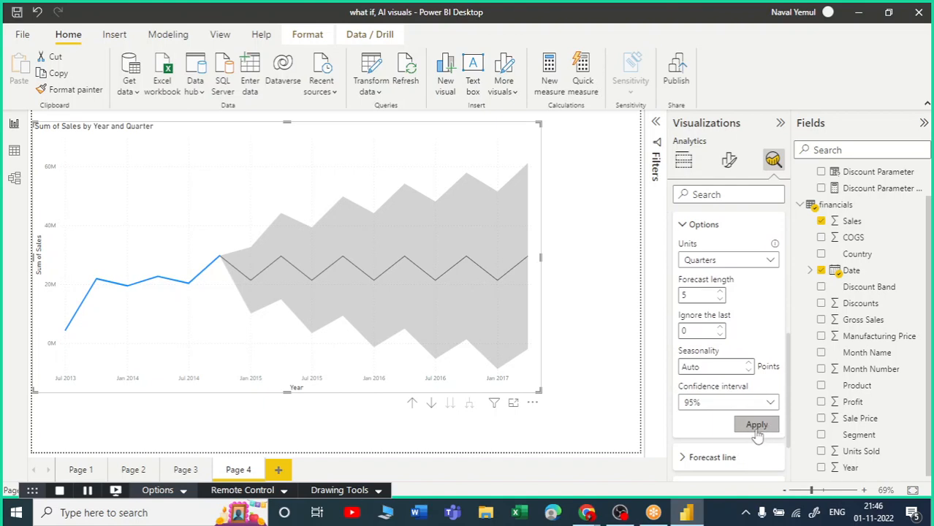
pyautogui.click(757, 427)
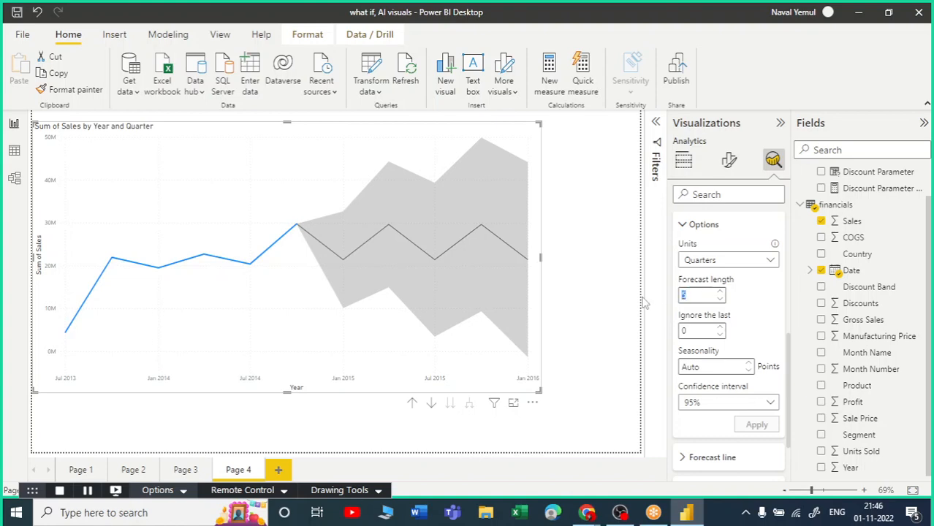
# Step: Set the forecast length to 2 quarters and apply it
pyautogui.click(764, 425)
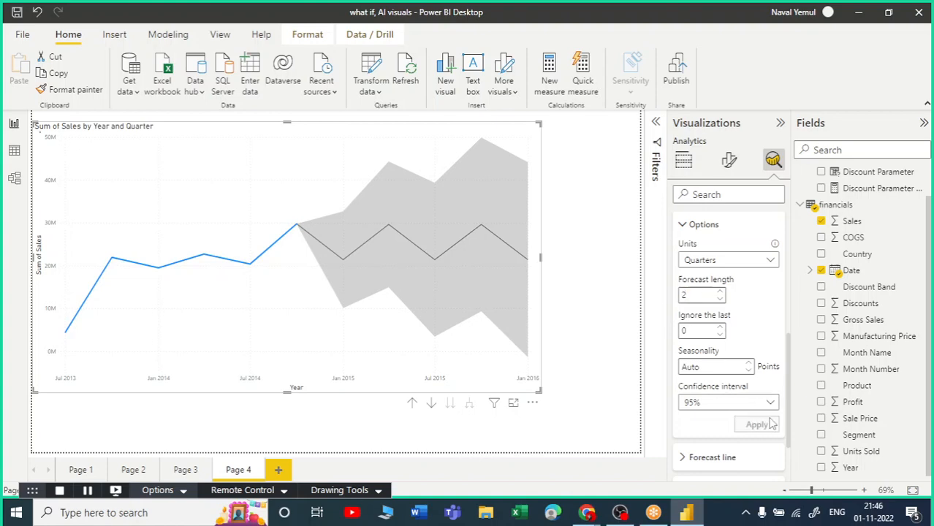